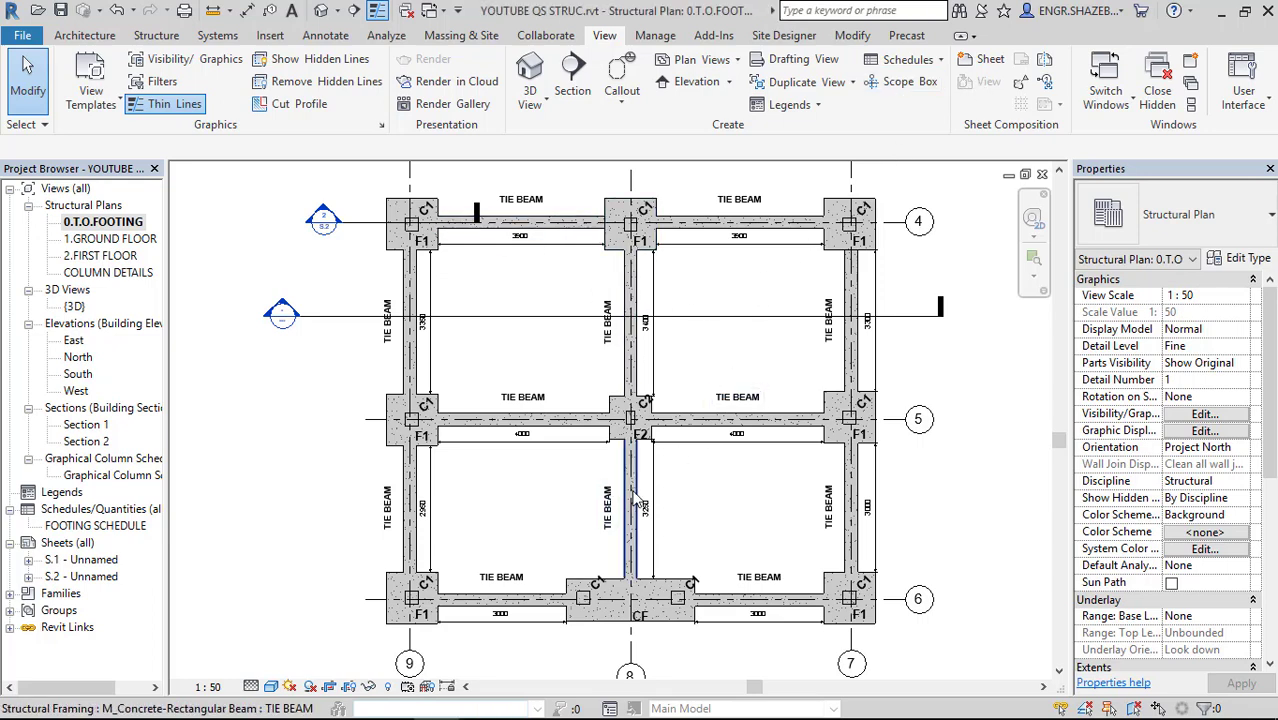
Open the 1.GROUND FLOOR structural plan from the Project Browser
double_click(131, 240)
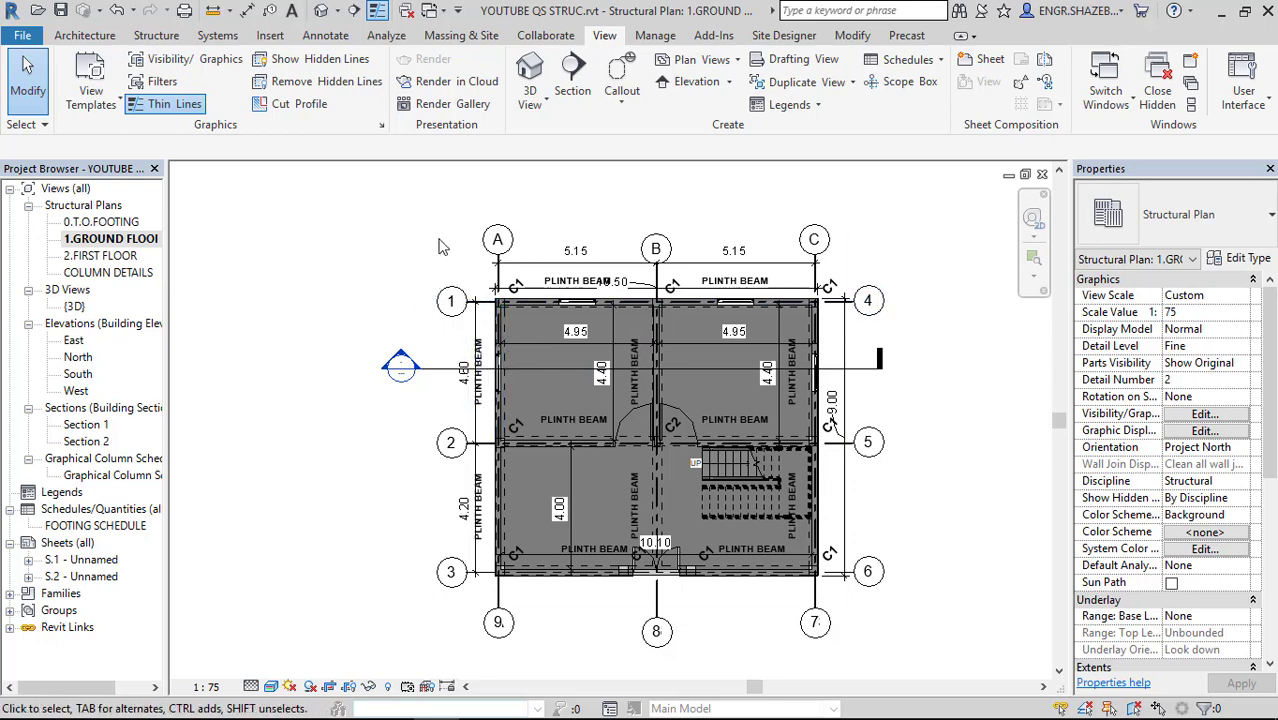
Move the linked architectural model left, clear of the structural frame
left_click(493, 238)
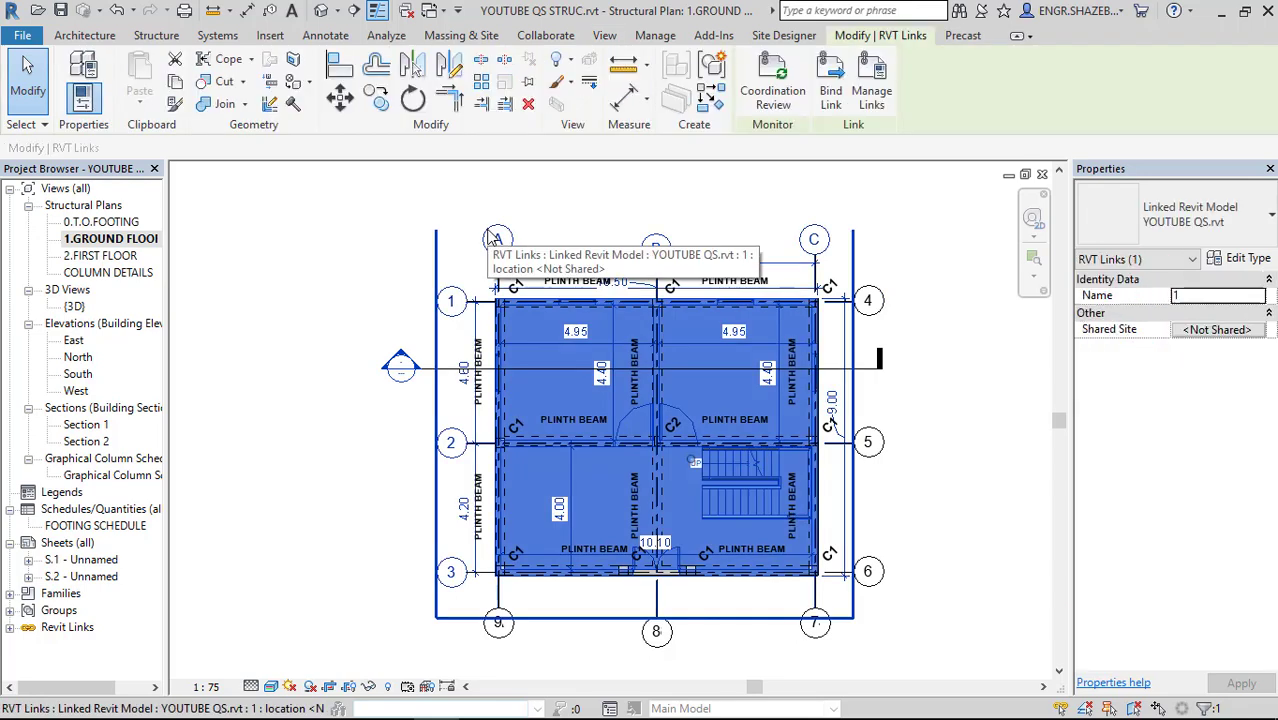
scroll(489, 290, "down", 3)
left_click_drag(401, 291, 232, 313)
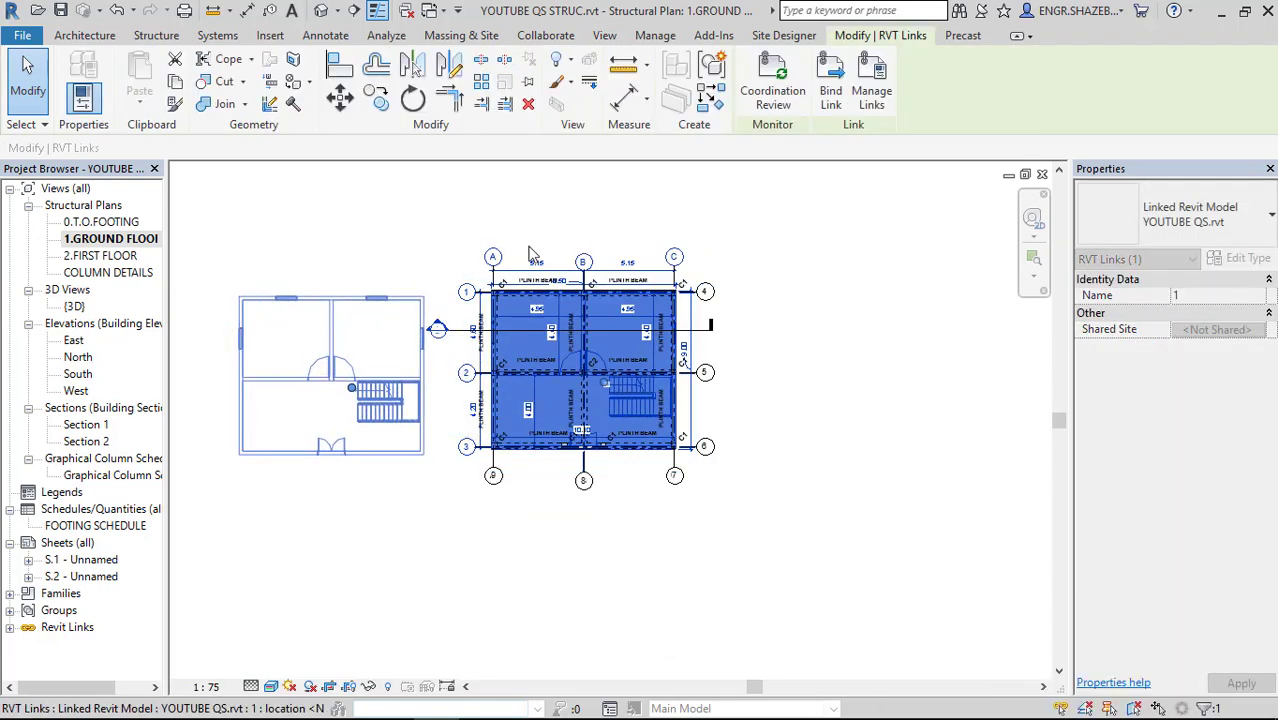
left_click(818, 303)
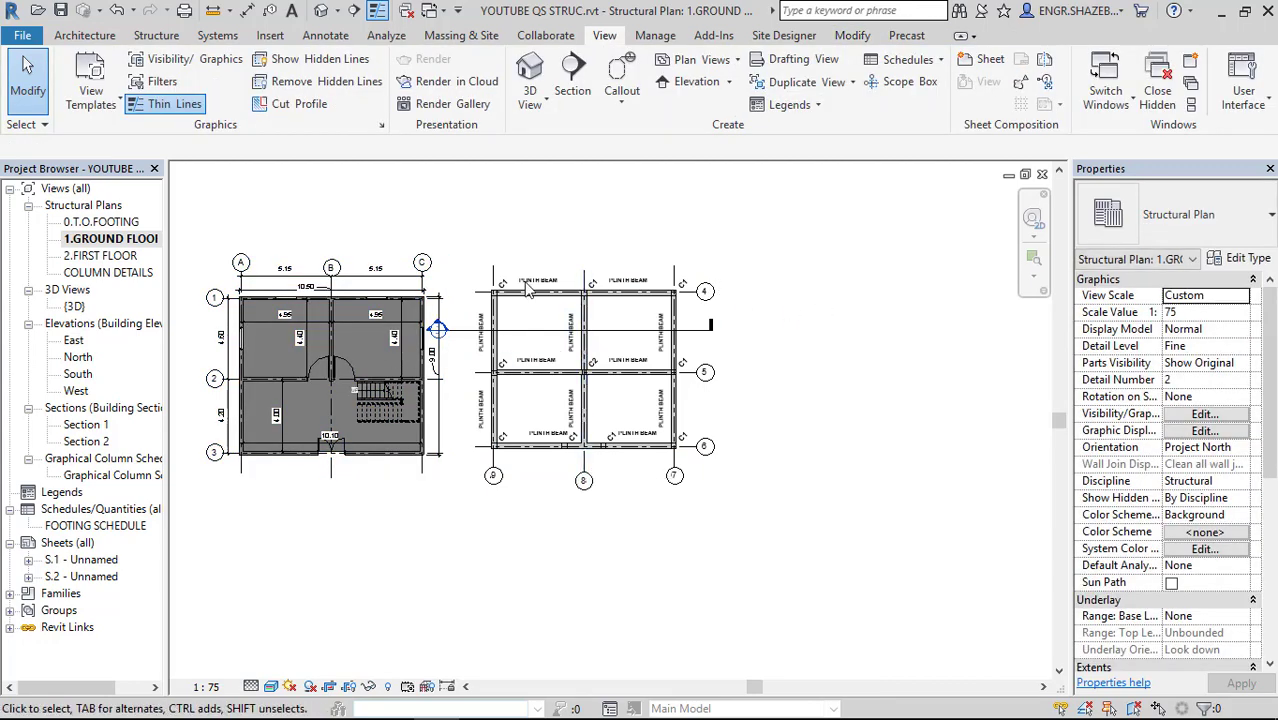
Open the 2.FIRST FLOOR structural plan and dismiss the unsaved-project reminder
scroll(592, 470, "up", 2)
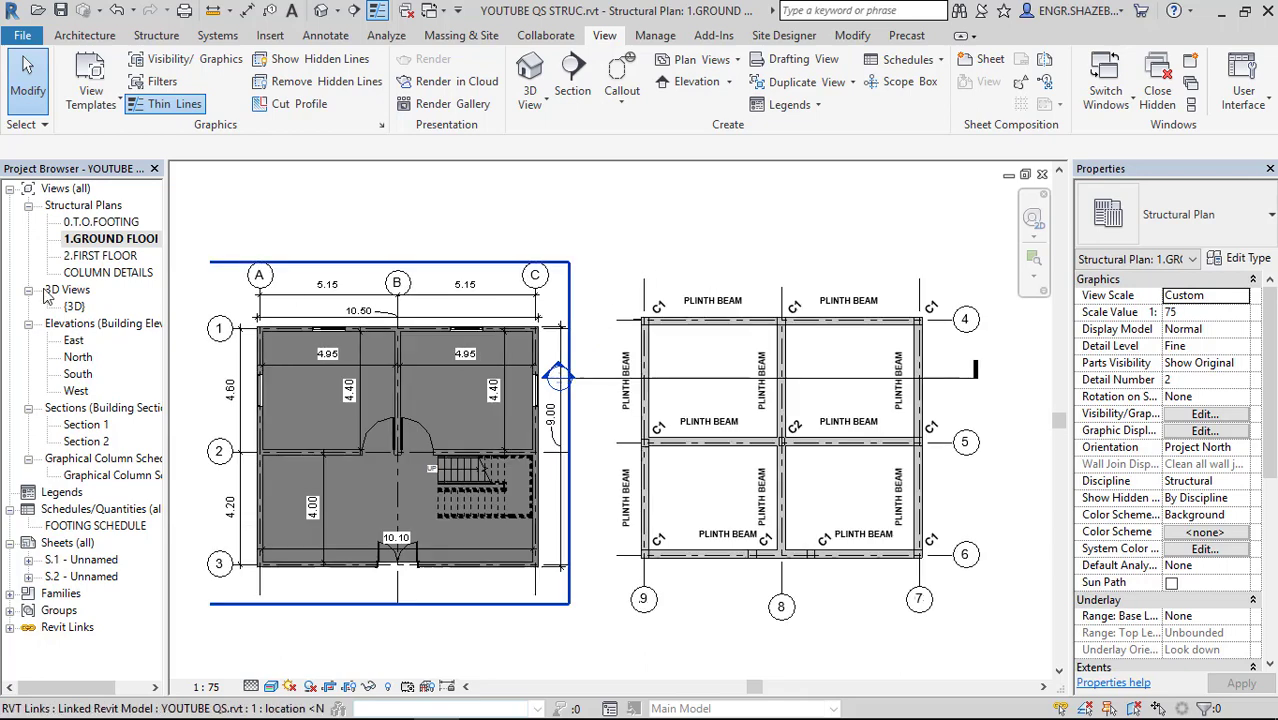
double_click(105, 256)
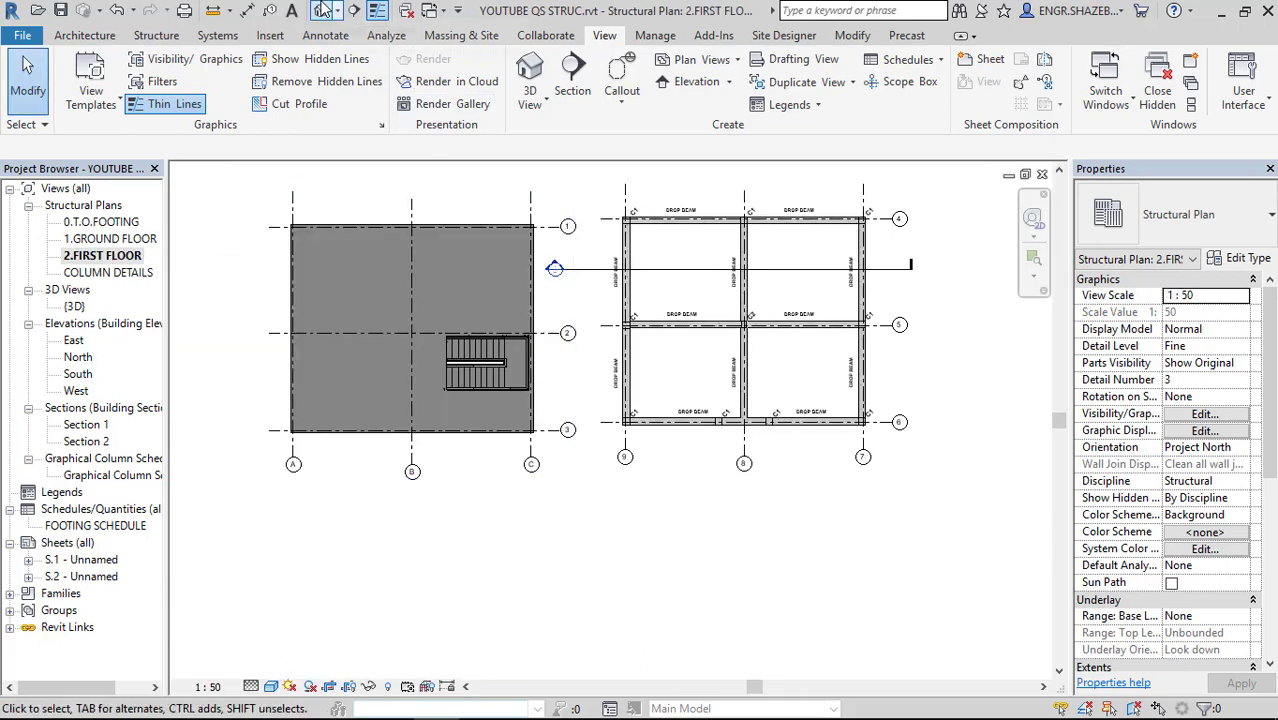
left_click(762, 442)
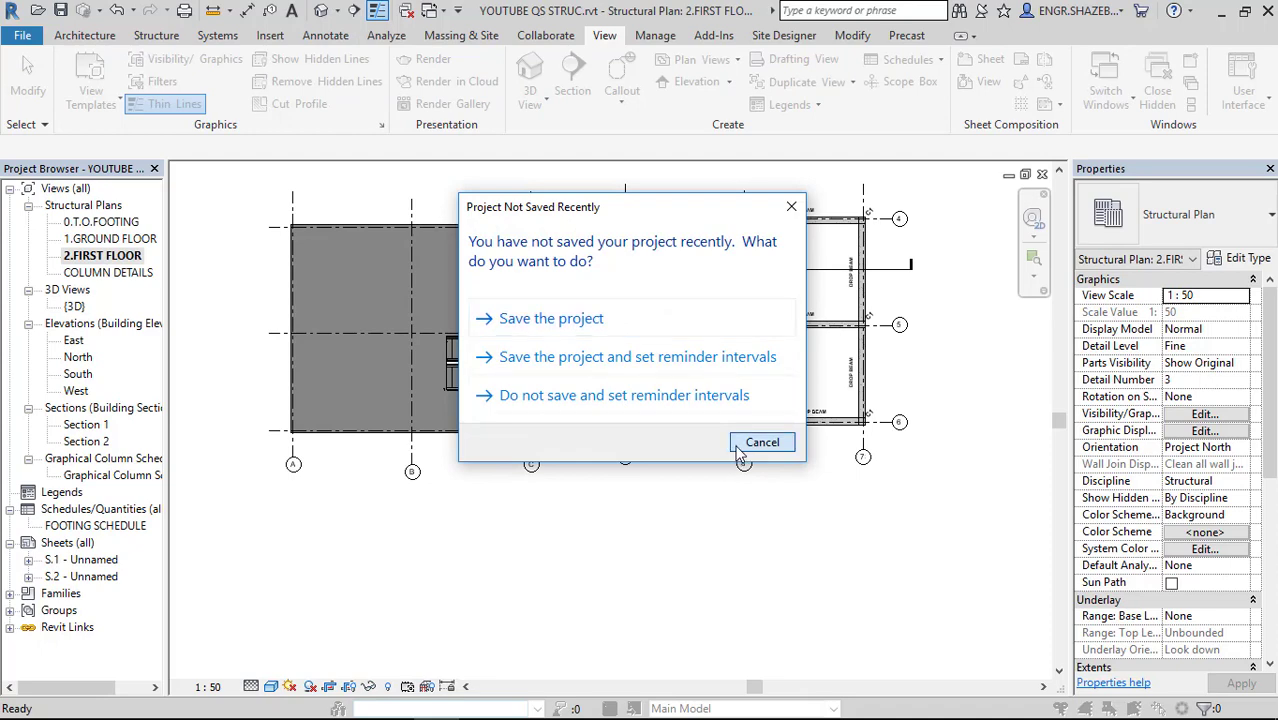
scroll(760, 418, "down", 5)
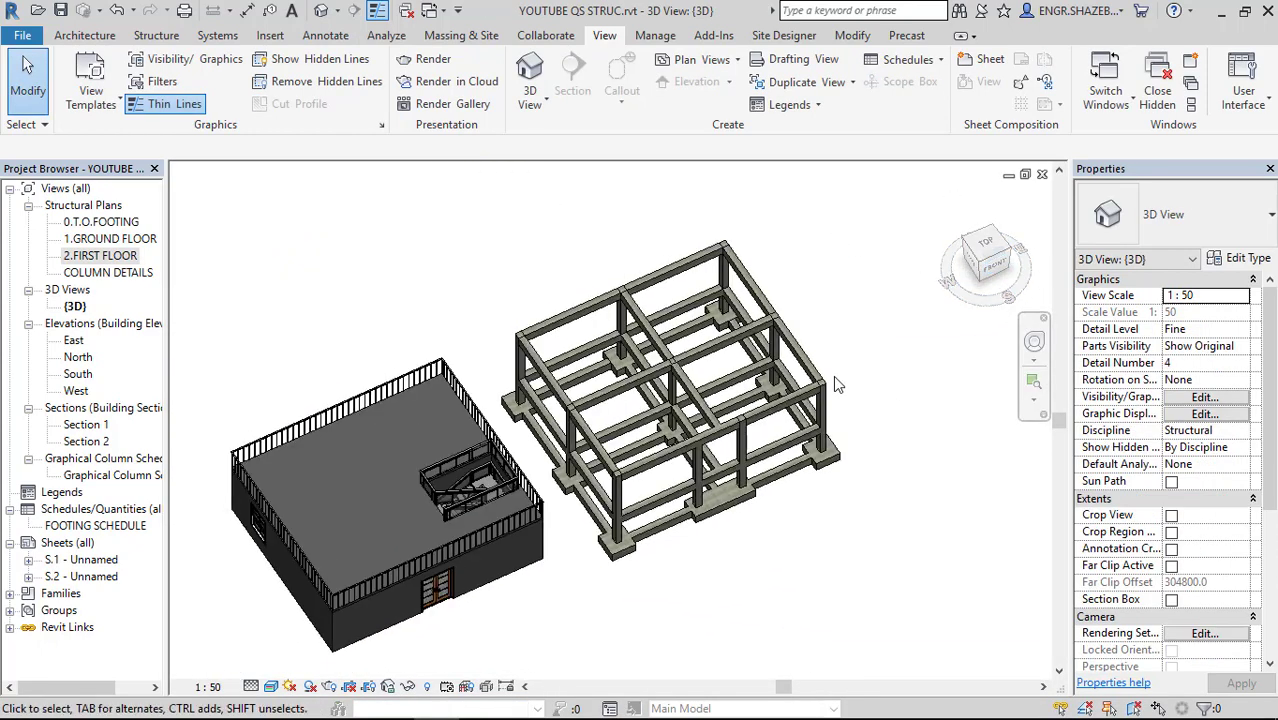
Orbit the 3D frame to a lower front angle, then open the FOOTING SCHEDULE
left_click_drag(924, 487, 838, 541)
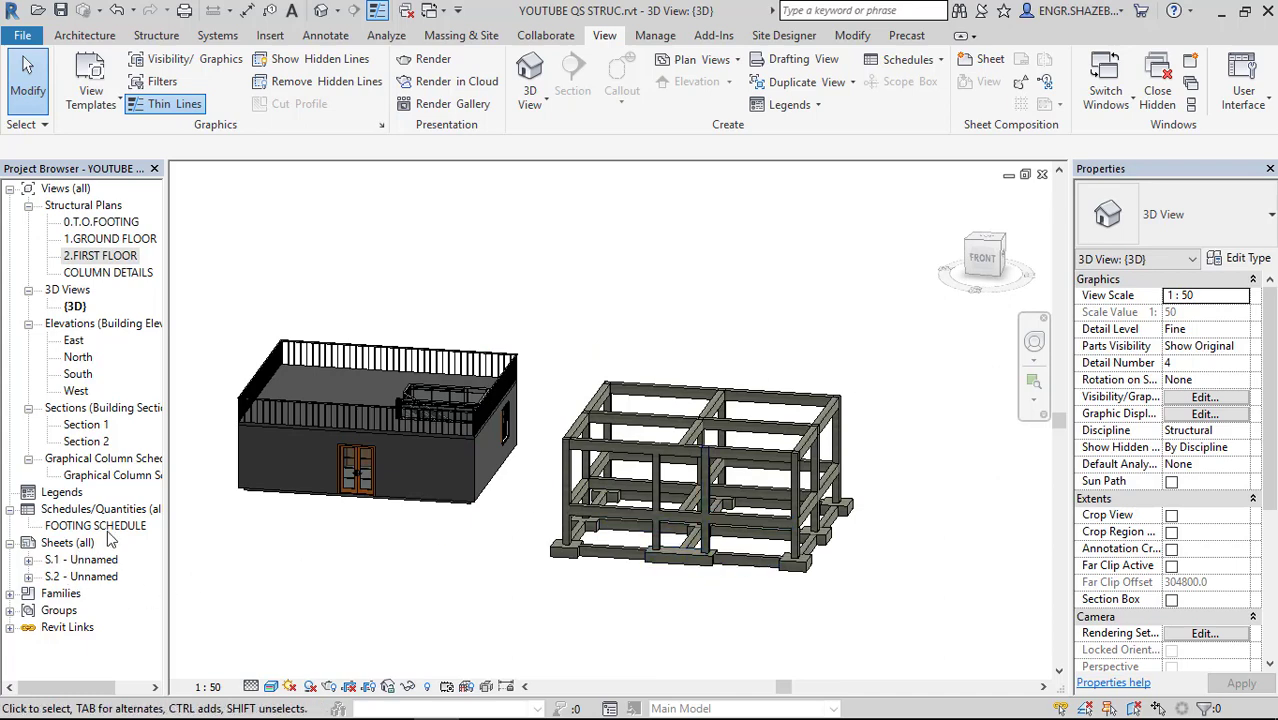
double_click(138, 527)
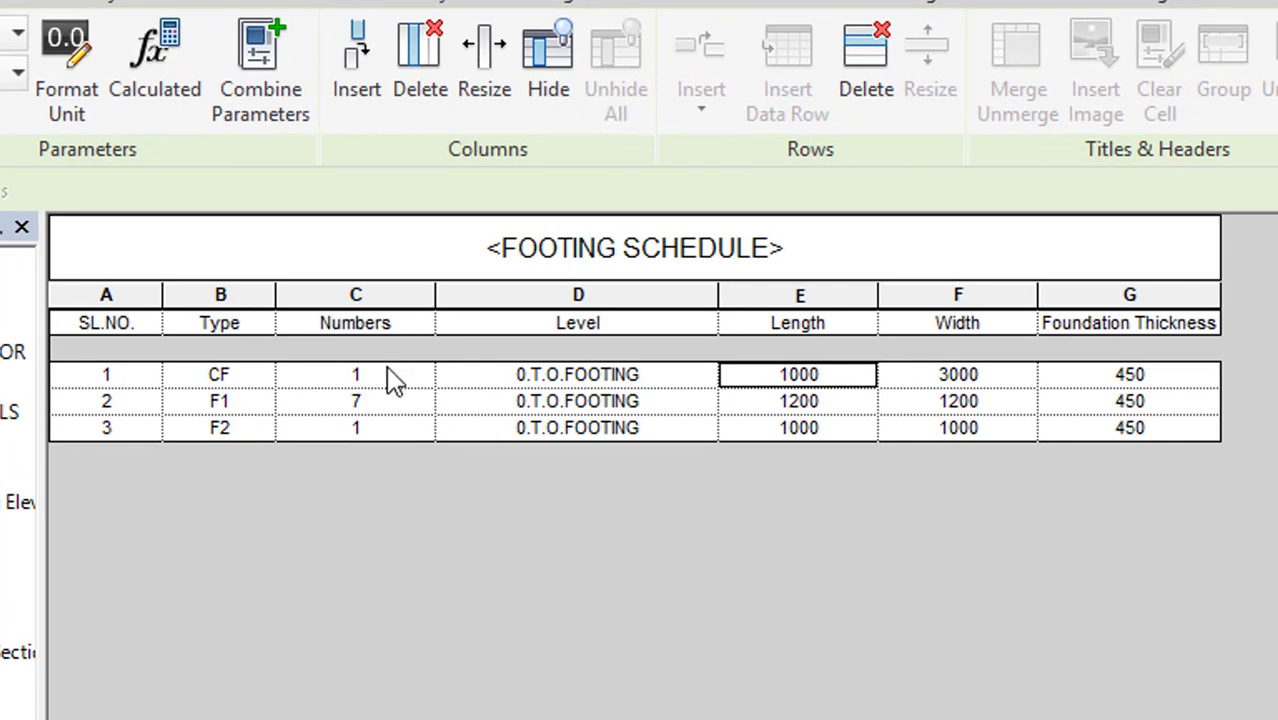
Select the CF footing's 3000 width and the footing dimension values in the schedule
left_click(895, 381)
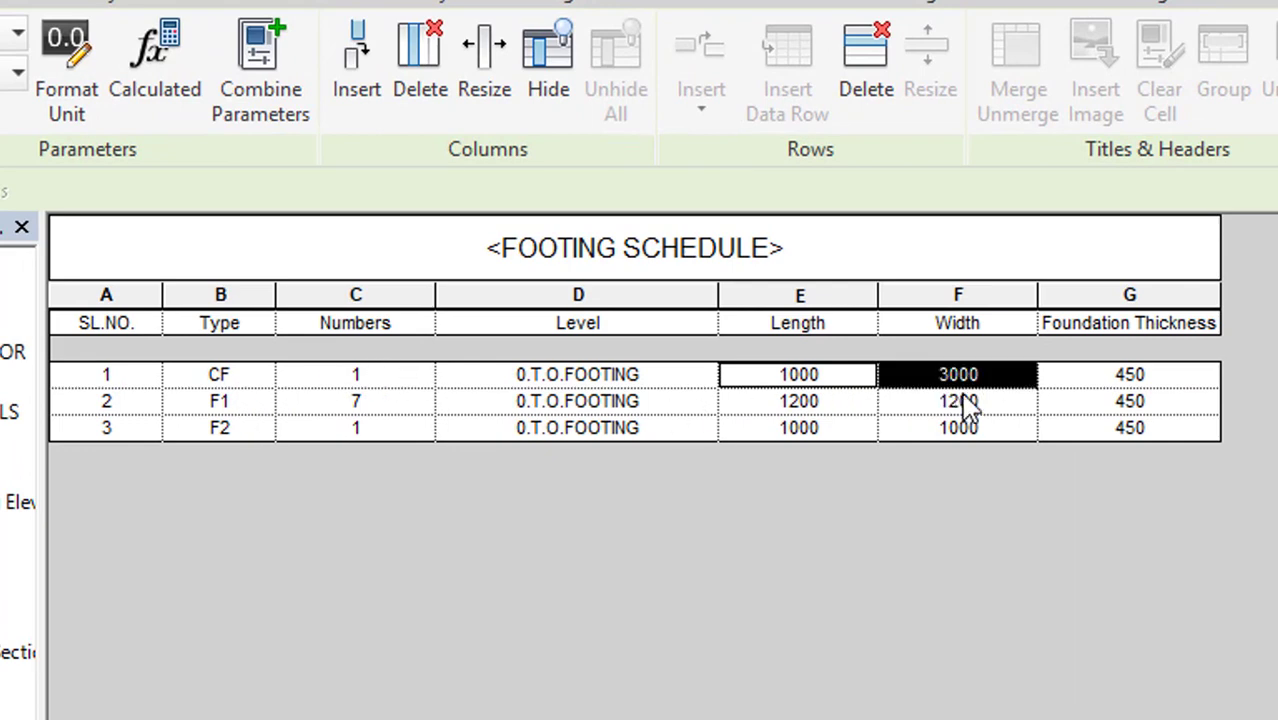
left_click_drag(965, 405, 1150, 437)
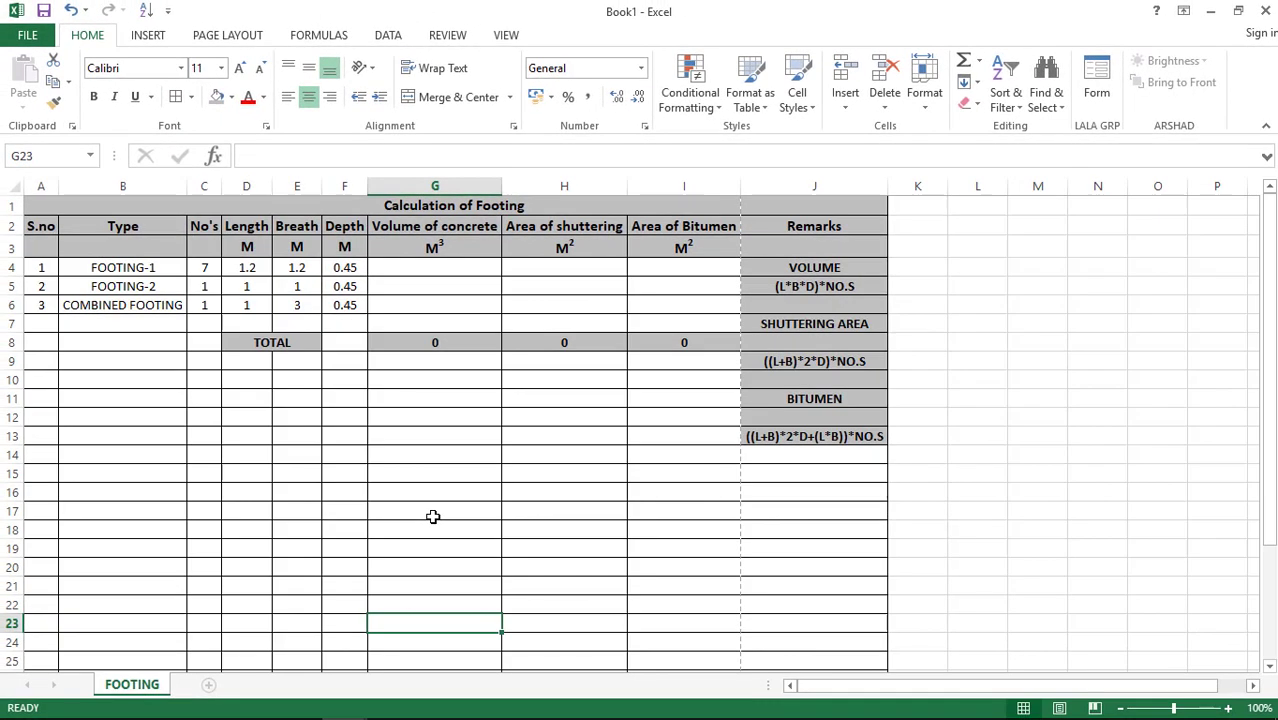
mouse_move(355, 712)
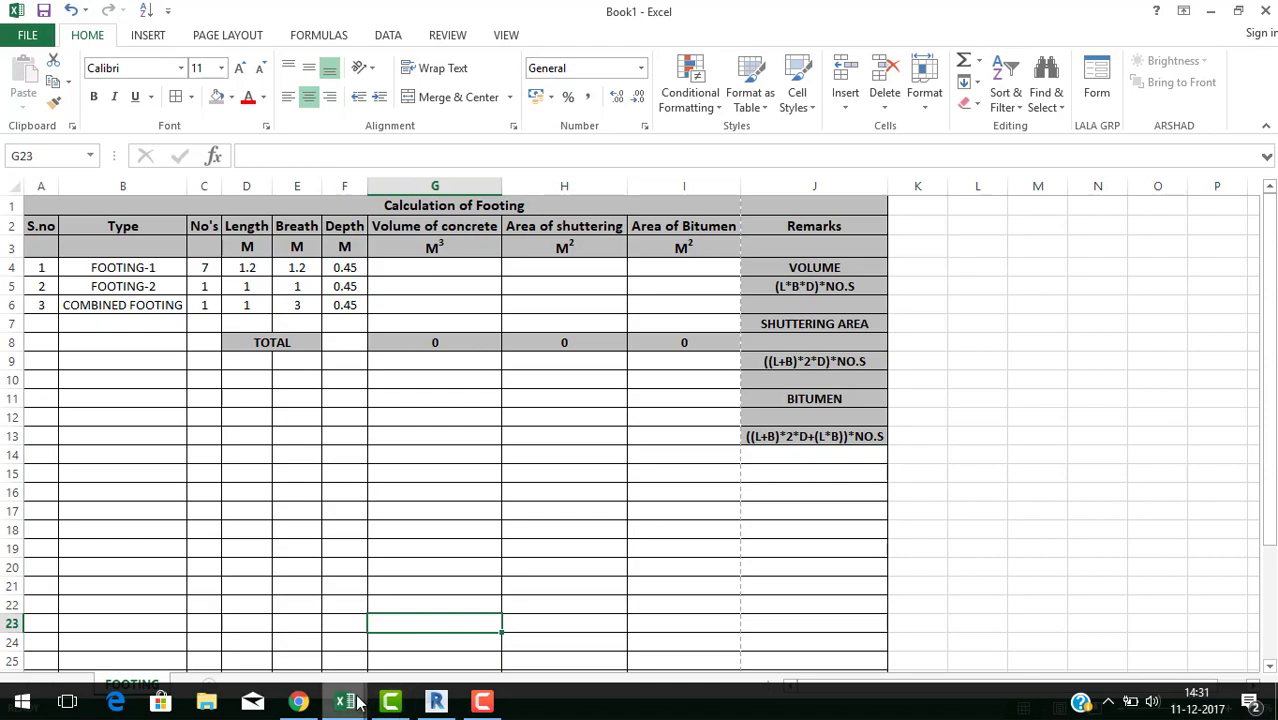
left_click(300, 640)
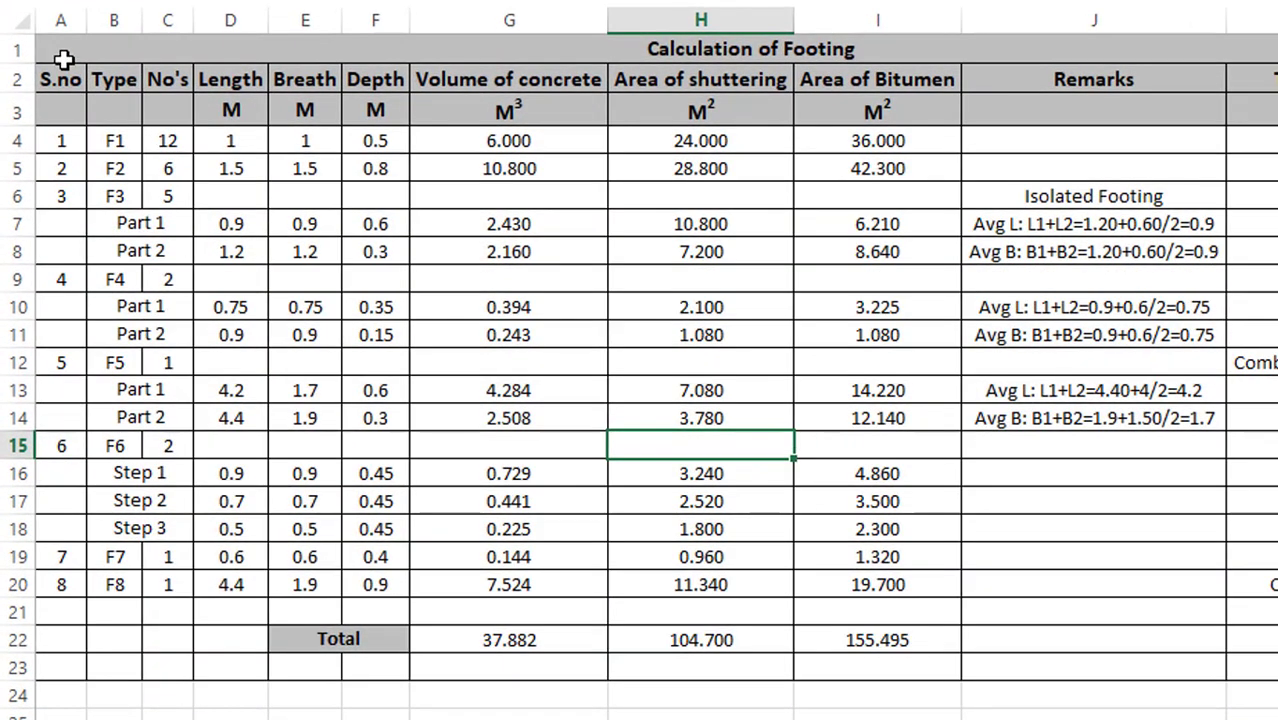
left_click_drag(63, 62, 1246, 679)
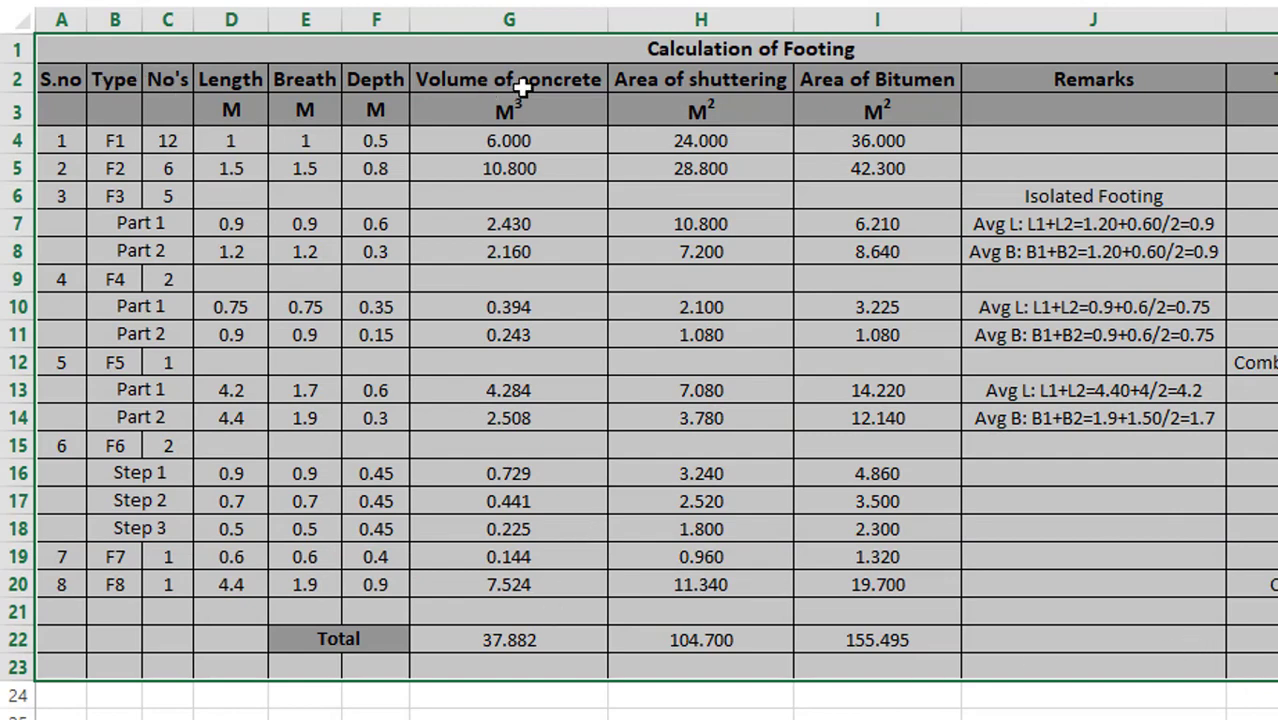
left_click(585, 87)
left_click(665, 83)
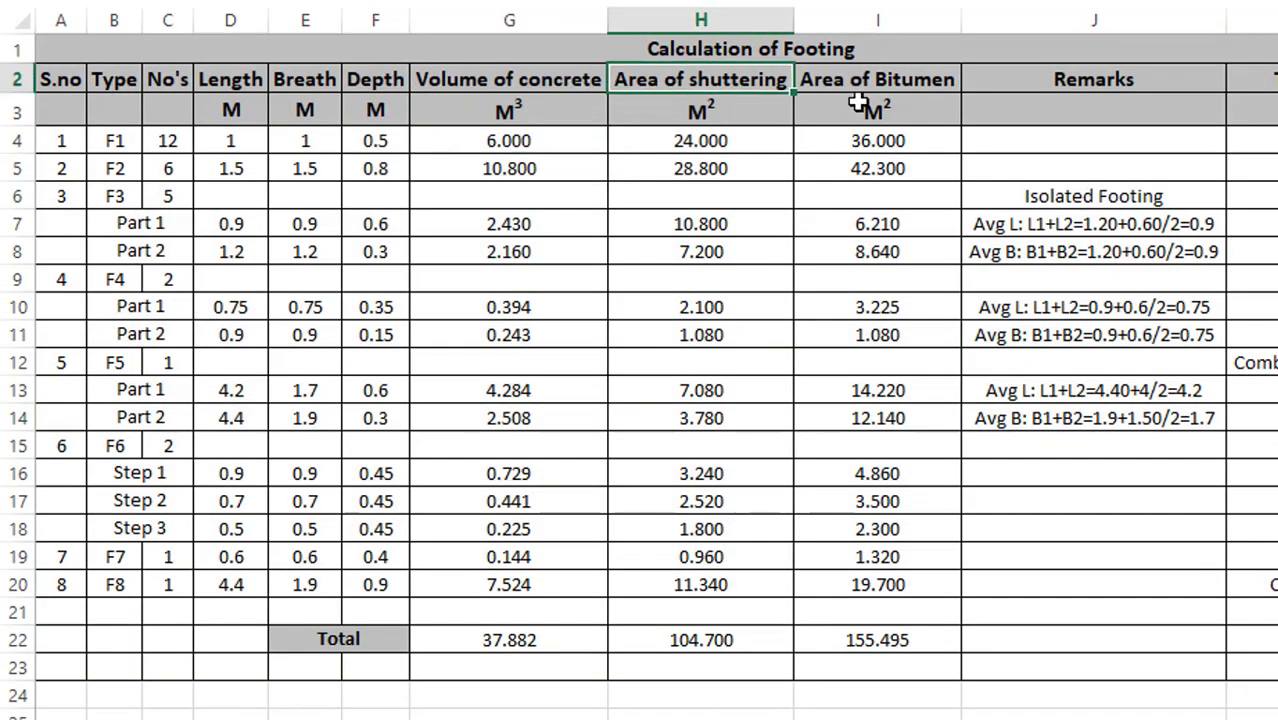
left_click(876, 82)
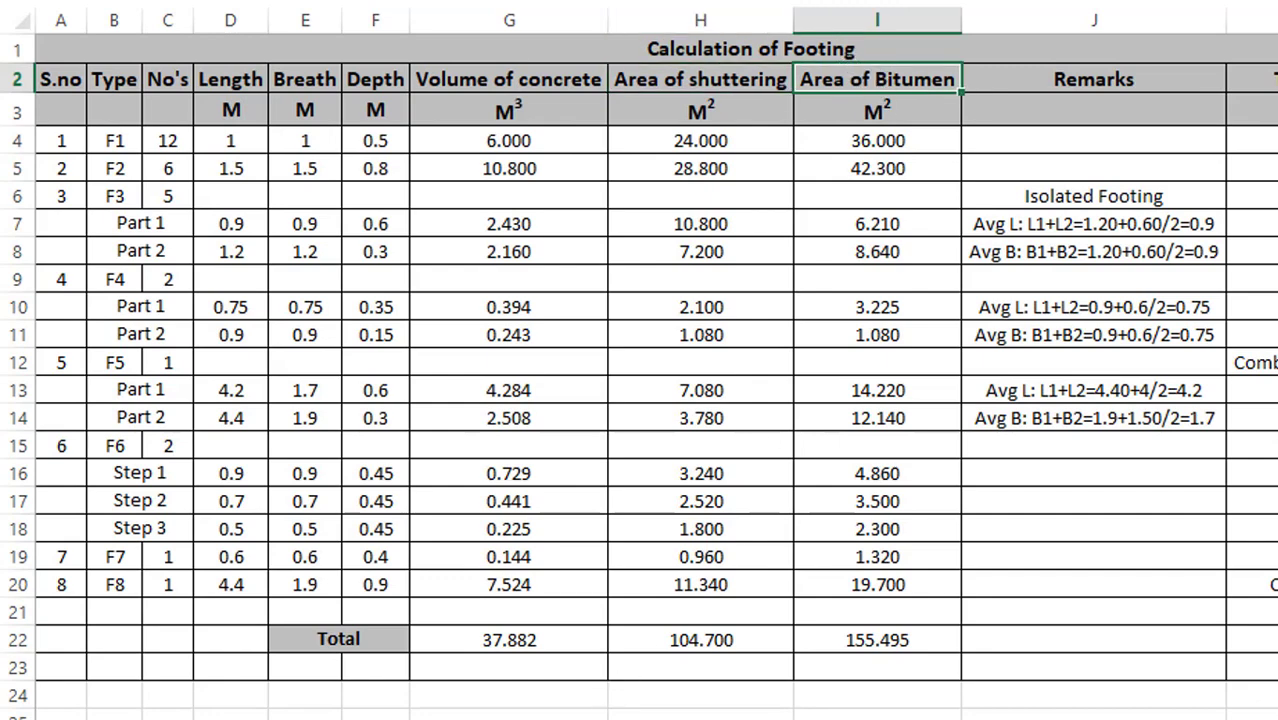
left_click(620, 675)
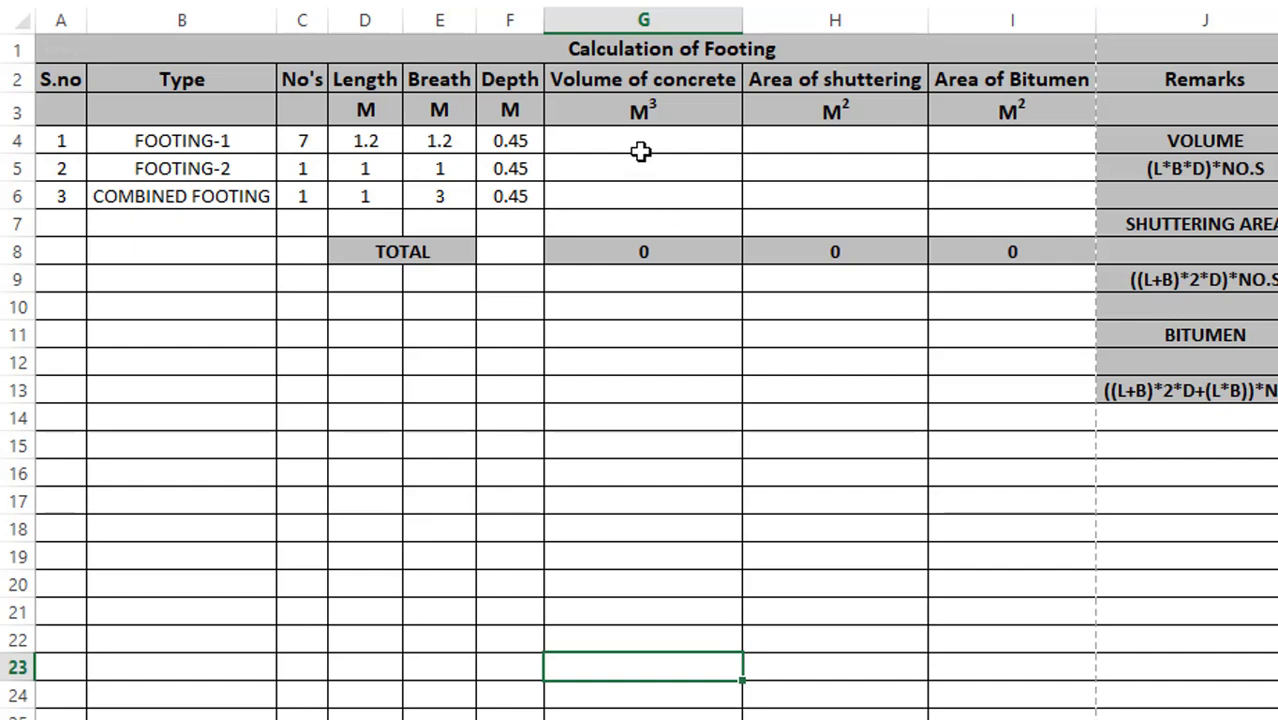
left_click(217, 140)
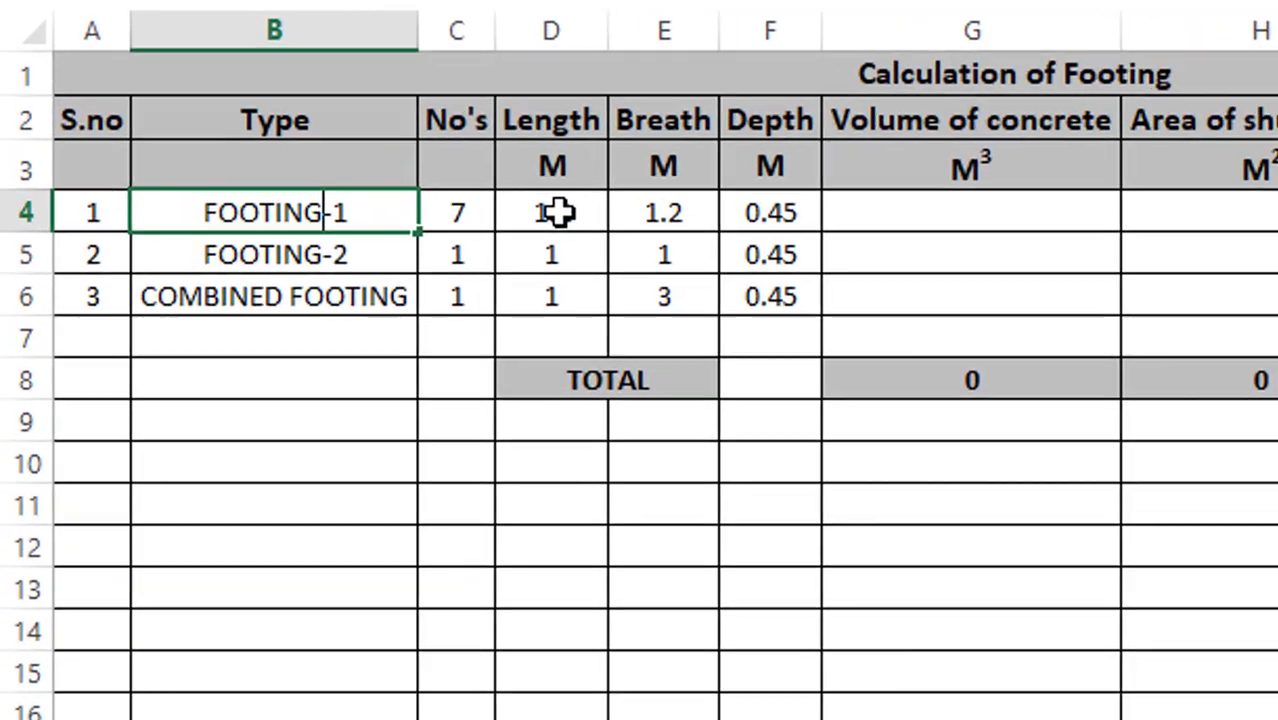
left_click(370, 140)
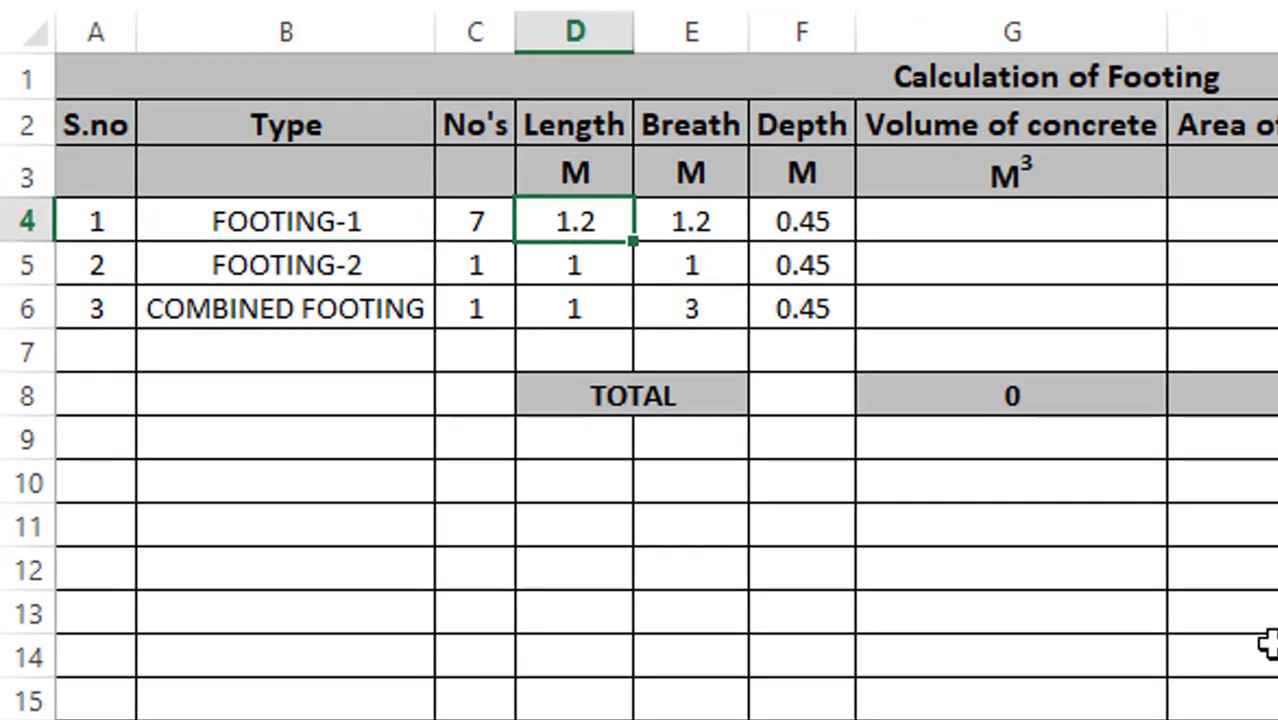
key("Right")
key("Right")
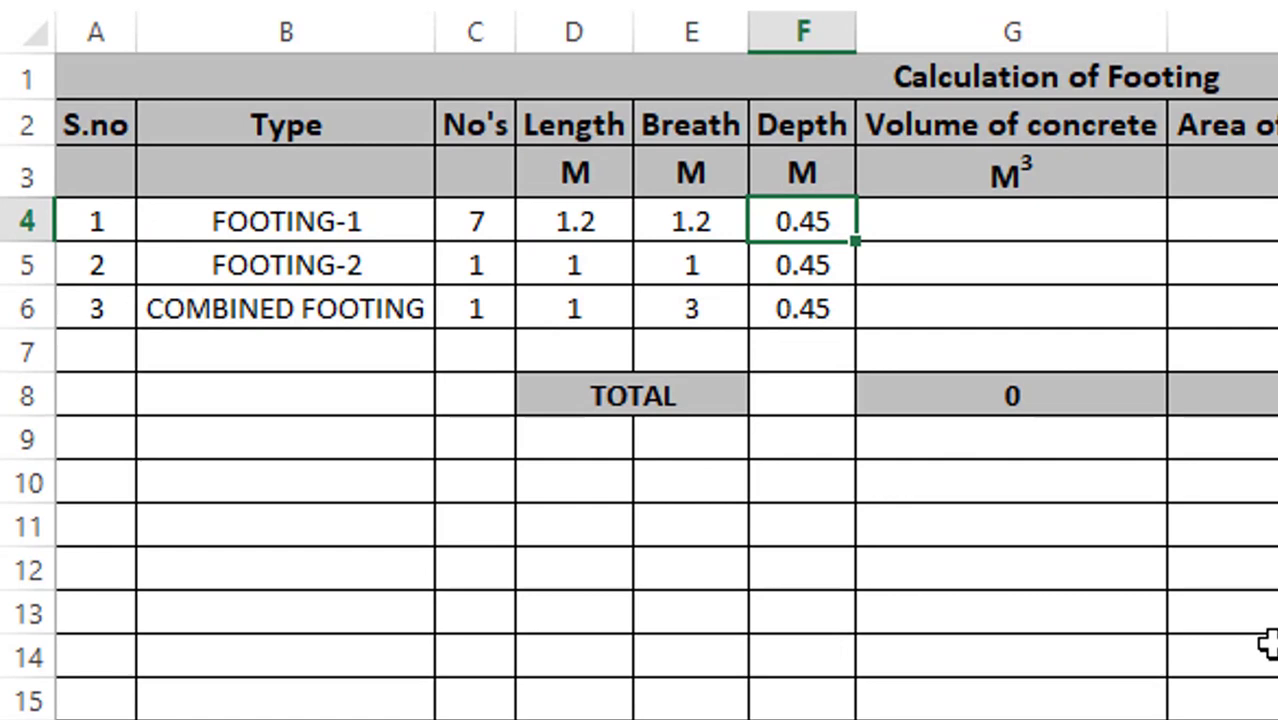
key("Down")
key("Left")
key("Left")
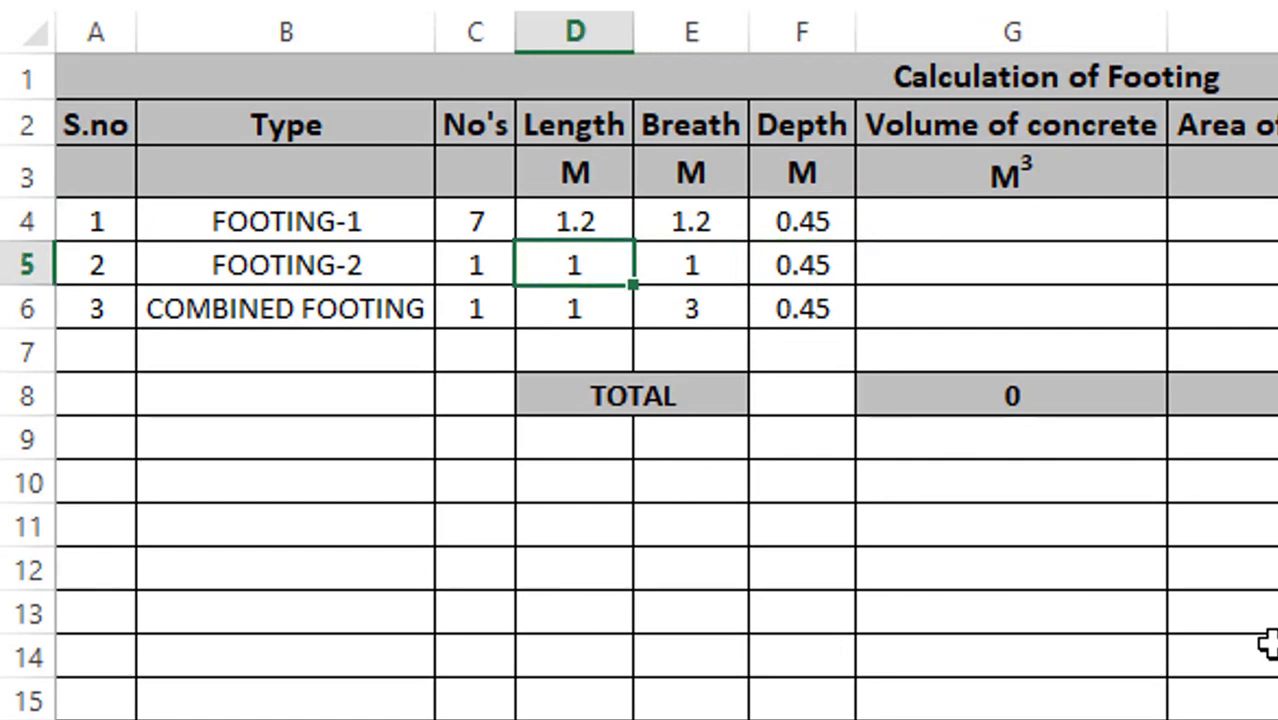
key("Right")
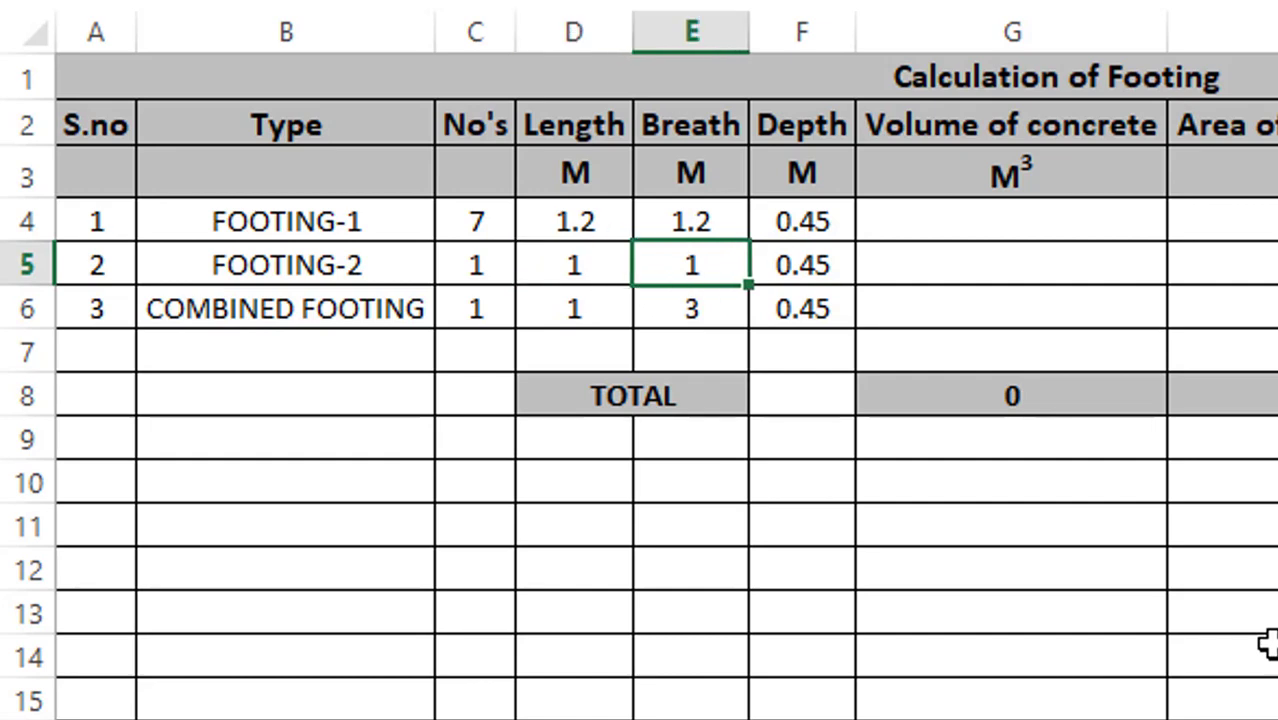
key("Right")
key("Down")
key("Left")
key("Left")
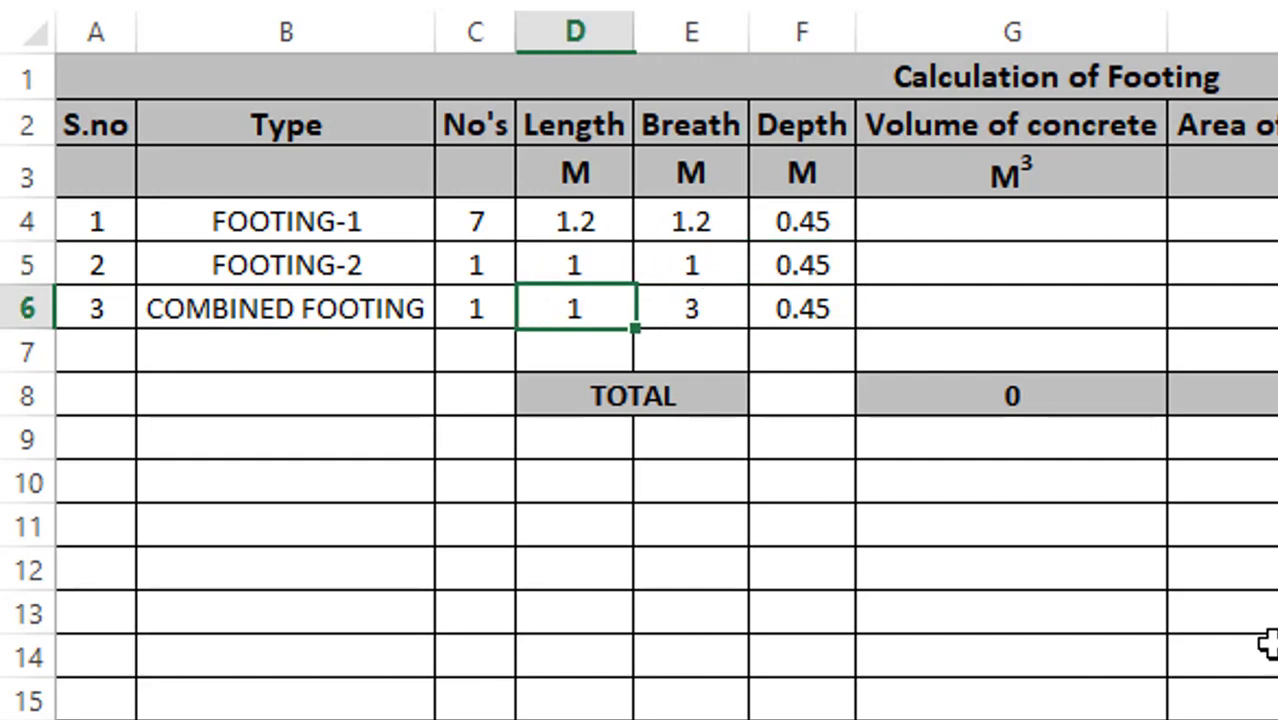
key("Right")
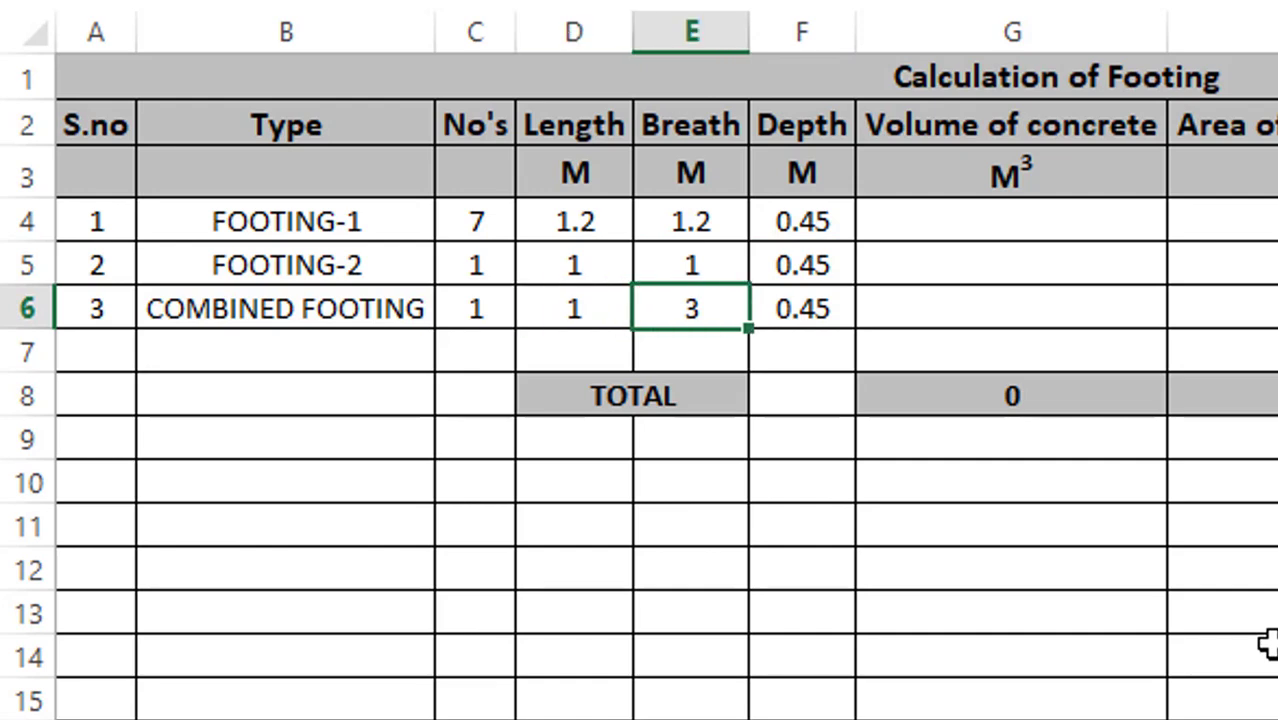
key("Right")
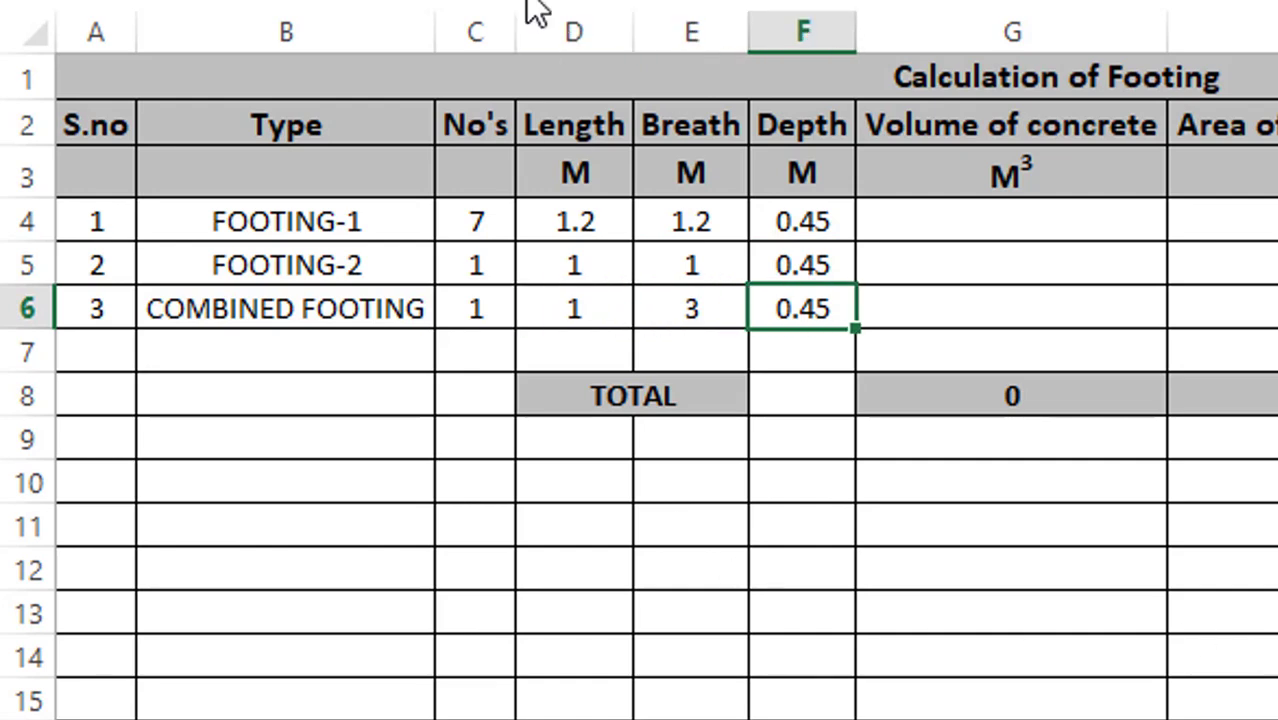
left_click(467, 235)
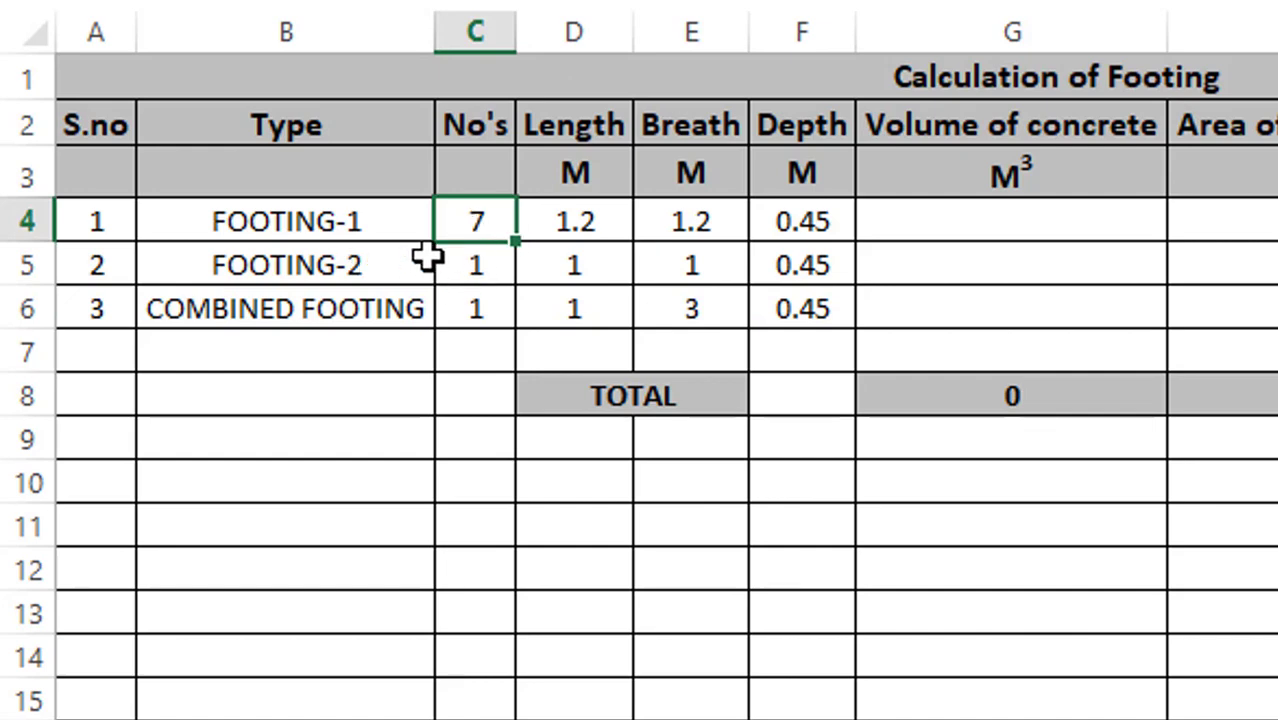
left_click(451, 262)
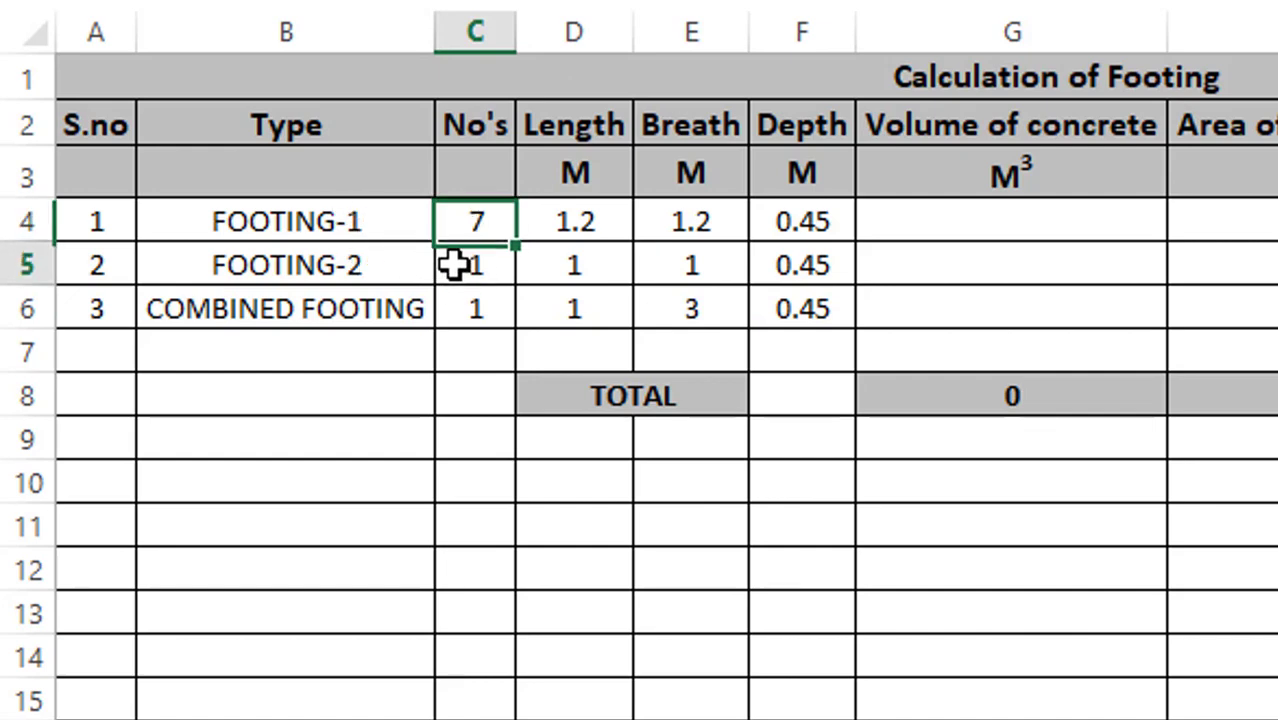
left_click(488, 309)
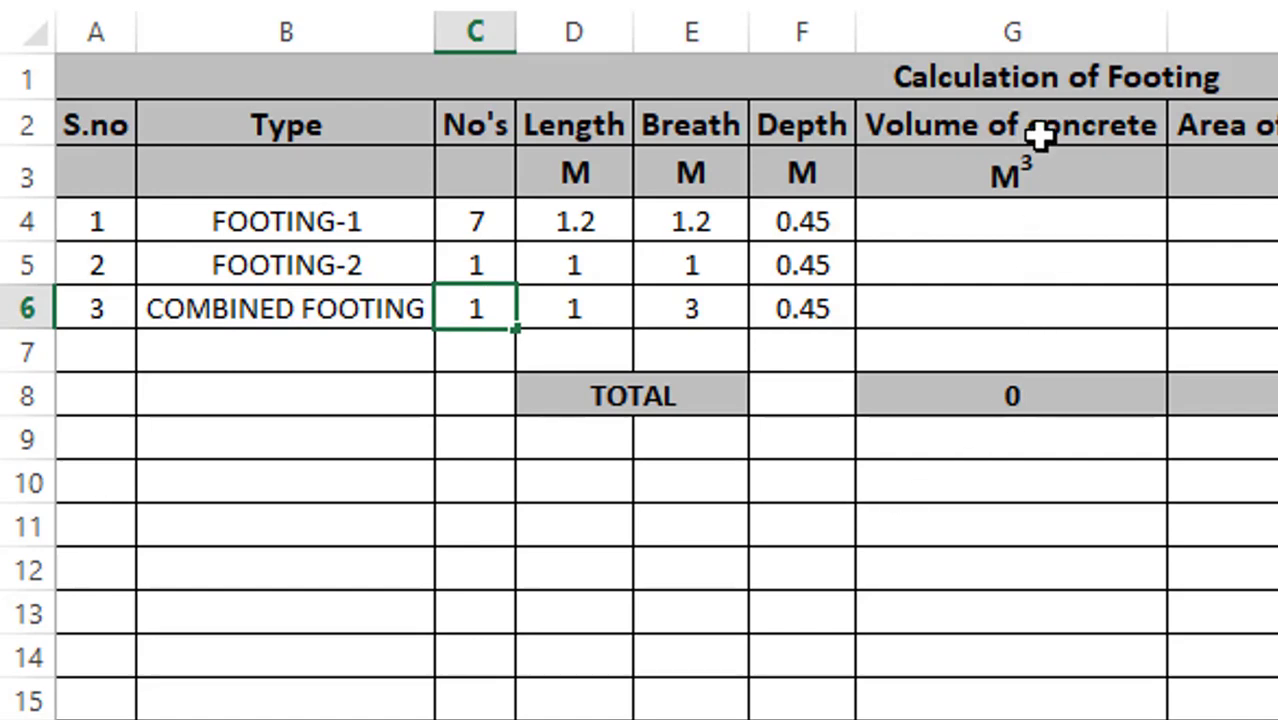
Point out the concrete volume, shuttering and bitumen headings and their Remarks formula rules
left_click(1210, 125)
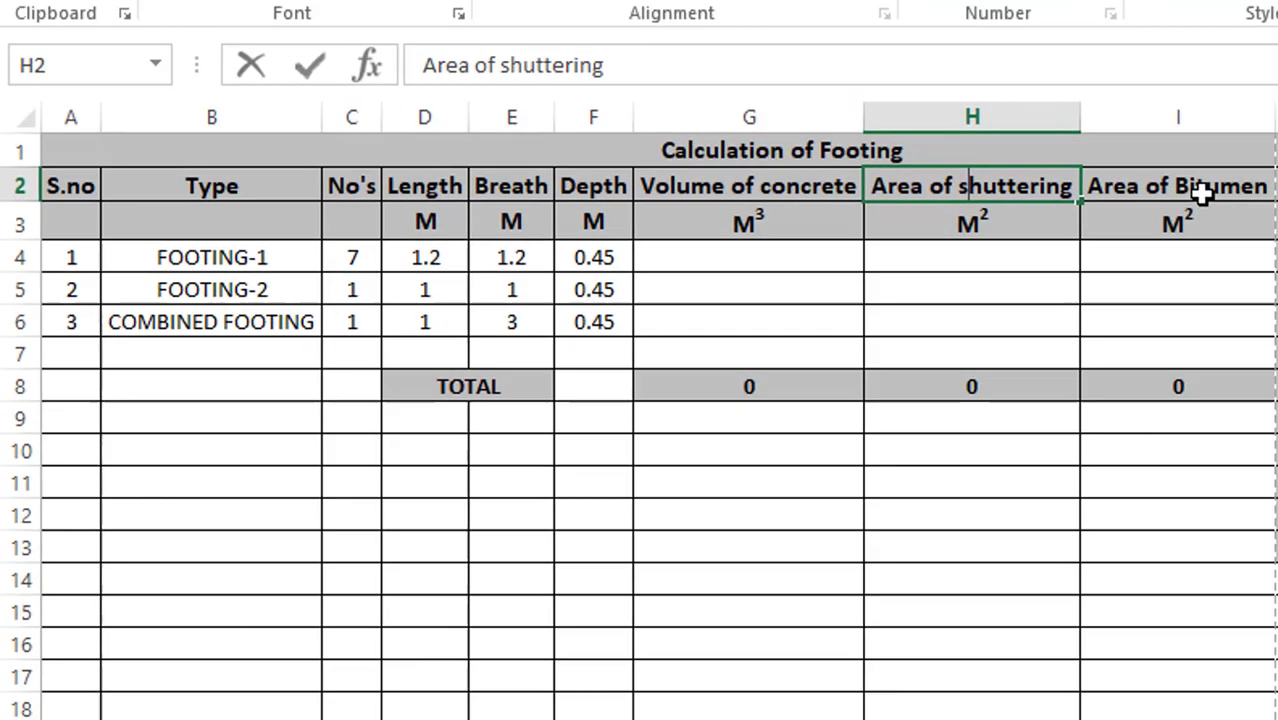
left_click(990, 213)
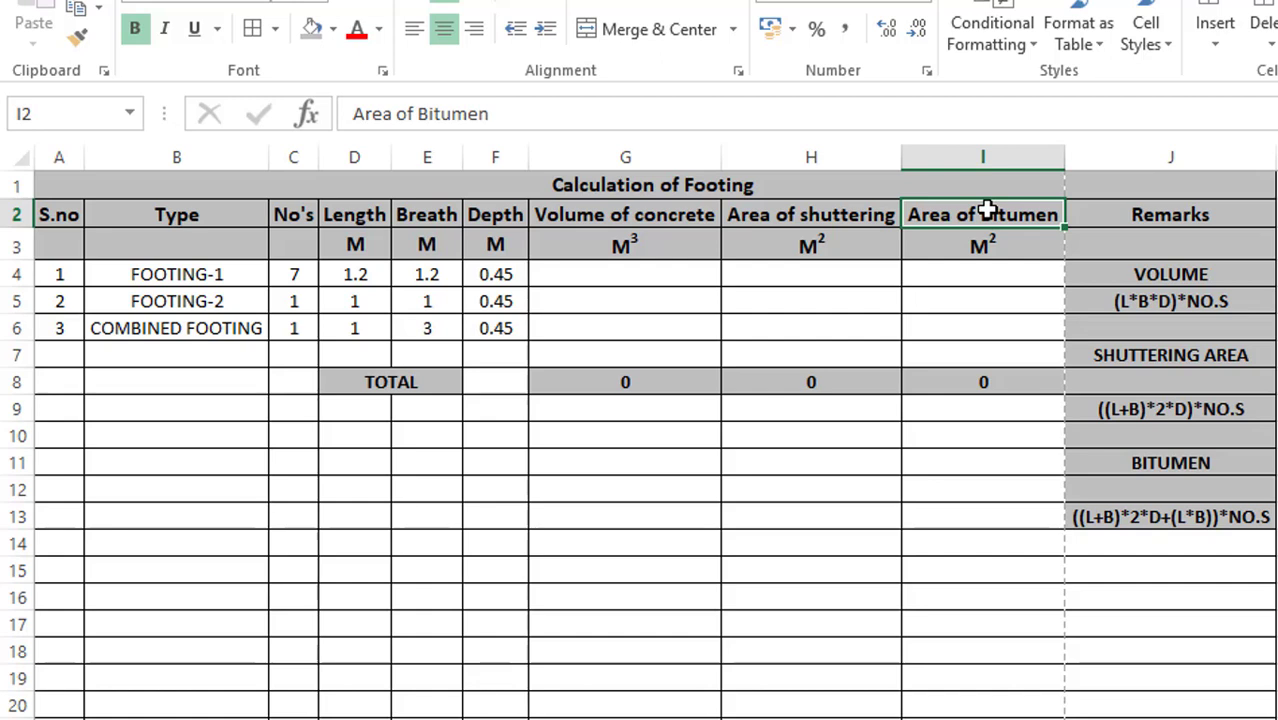
left_click(666, 213)
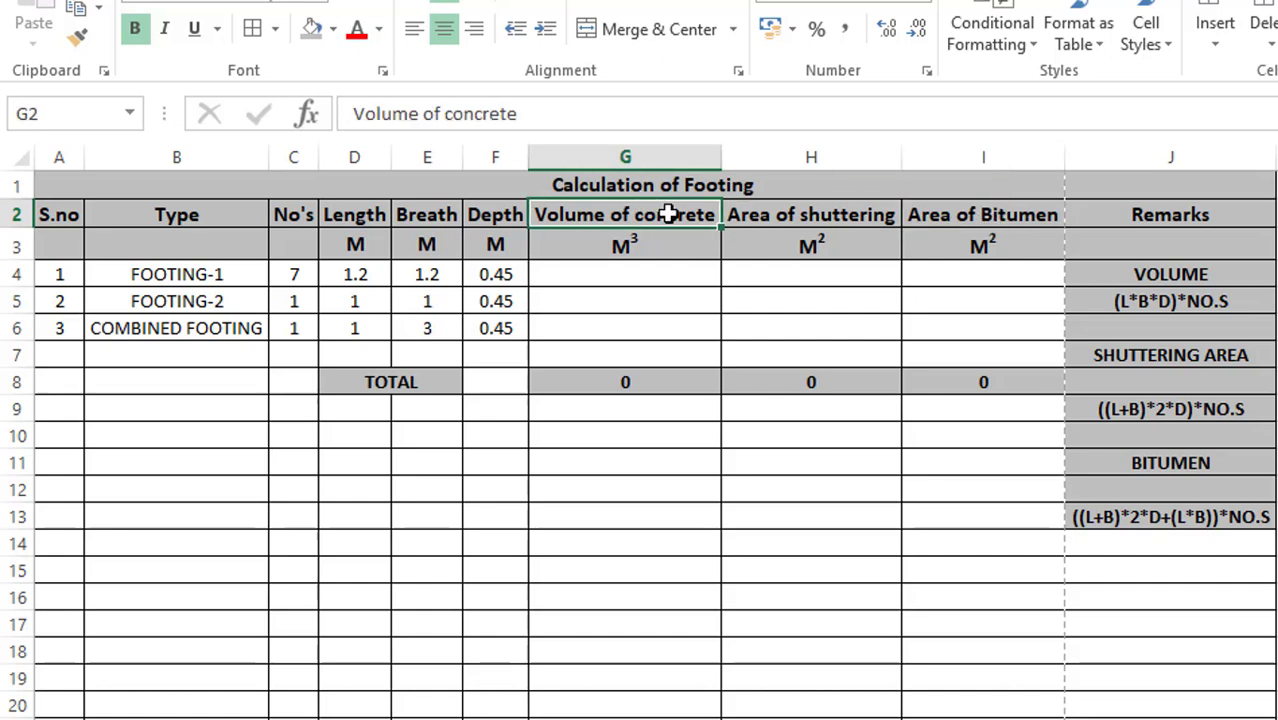
left_click(1160, 310)
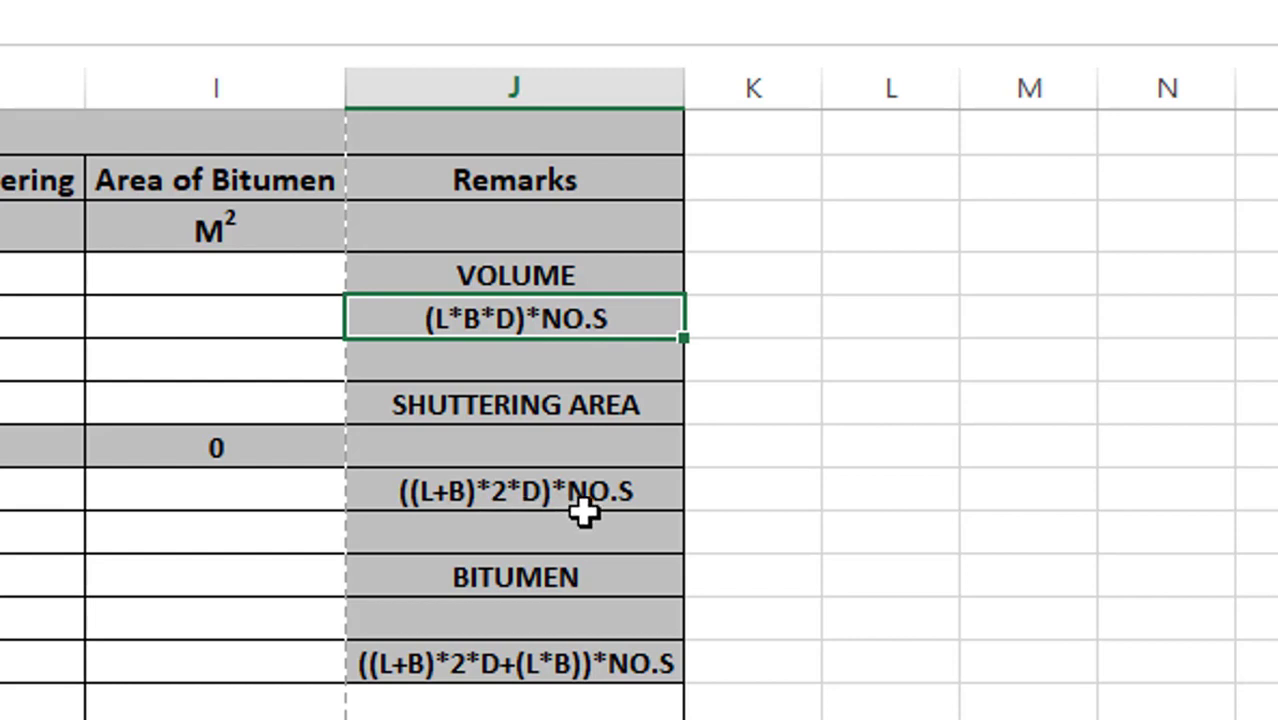
left_click(525, 577)
type("=")
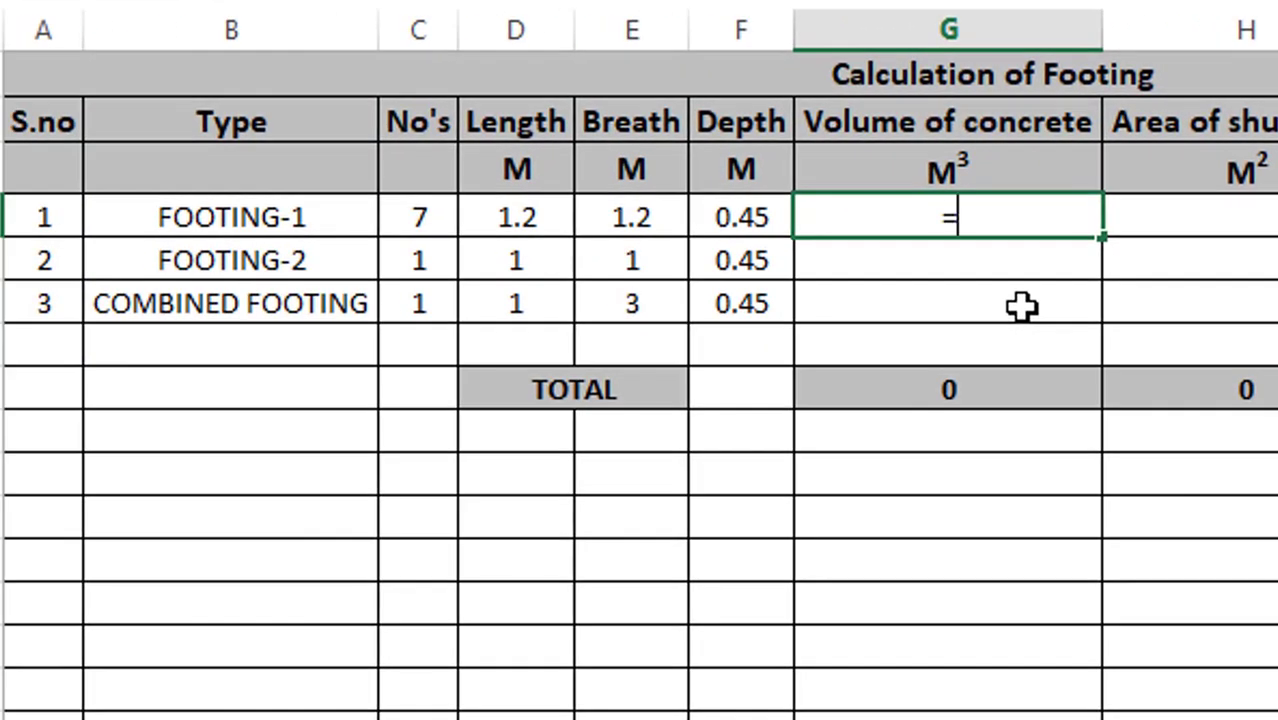
Enter =(D4*E4*F4)*C4 in G4 so FOOTING-1's concrete volume reads 4.536
key("BackSpace")
type("(")
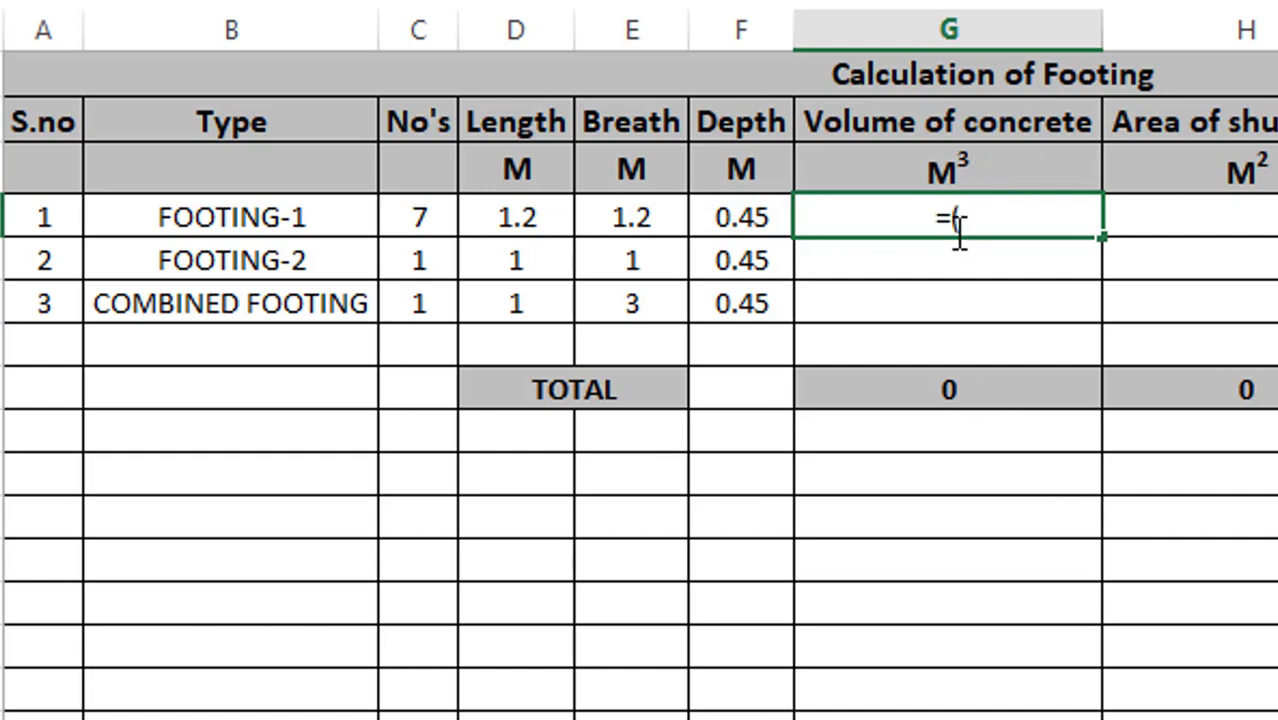
left_click(548, 222)
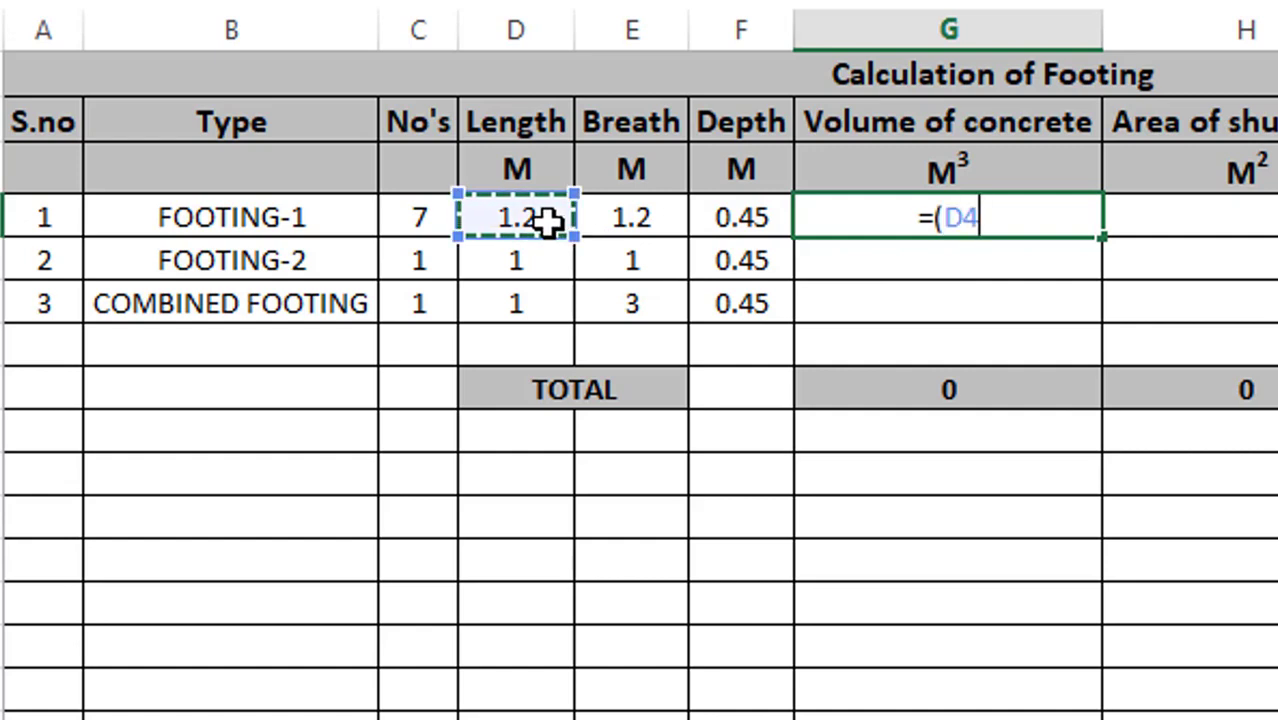
type("*")
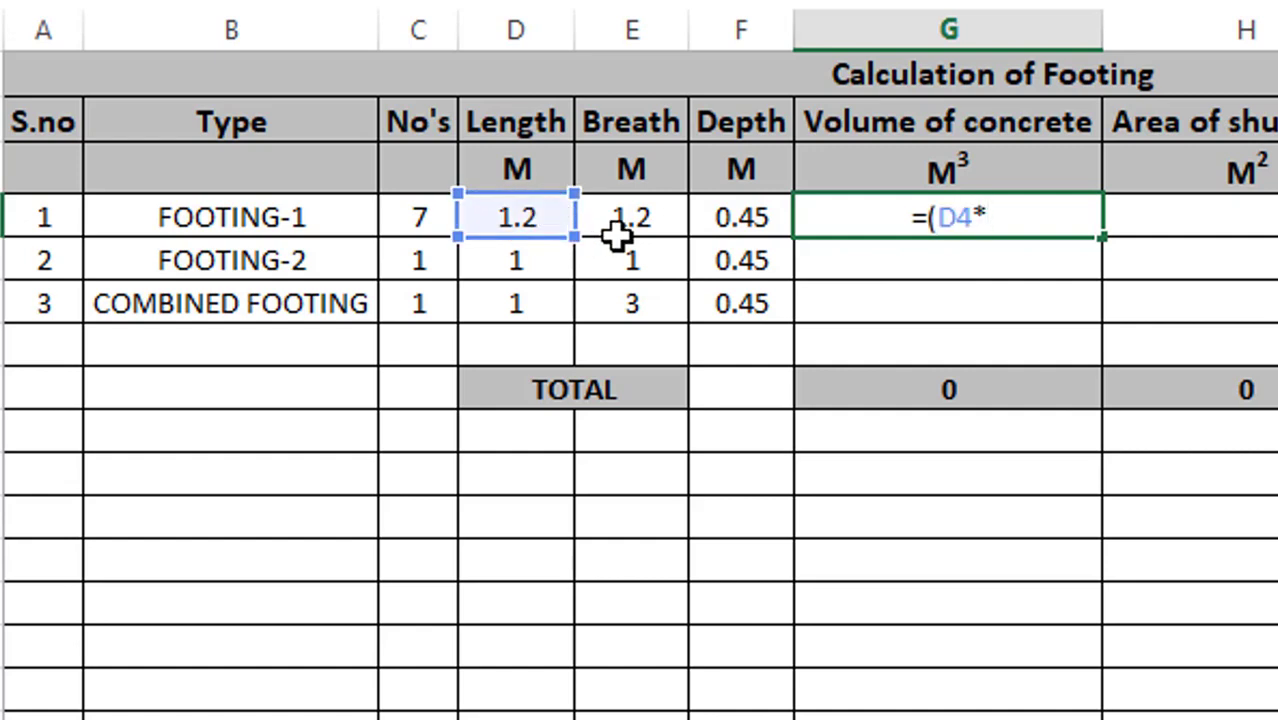
left_click(653, 237)
type("*")
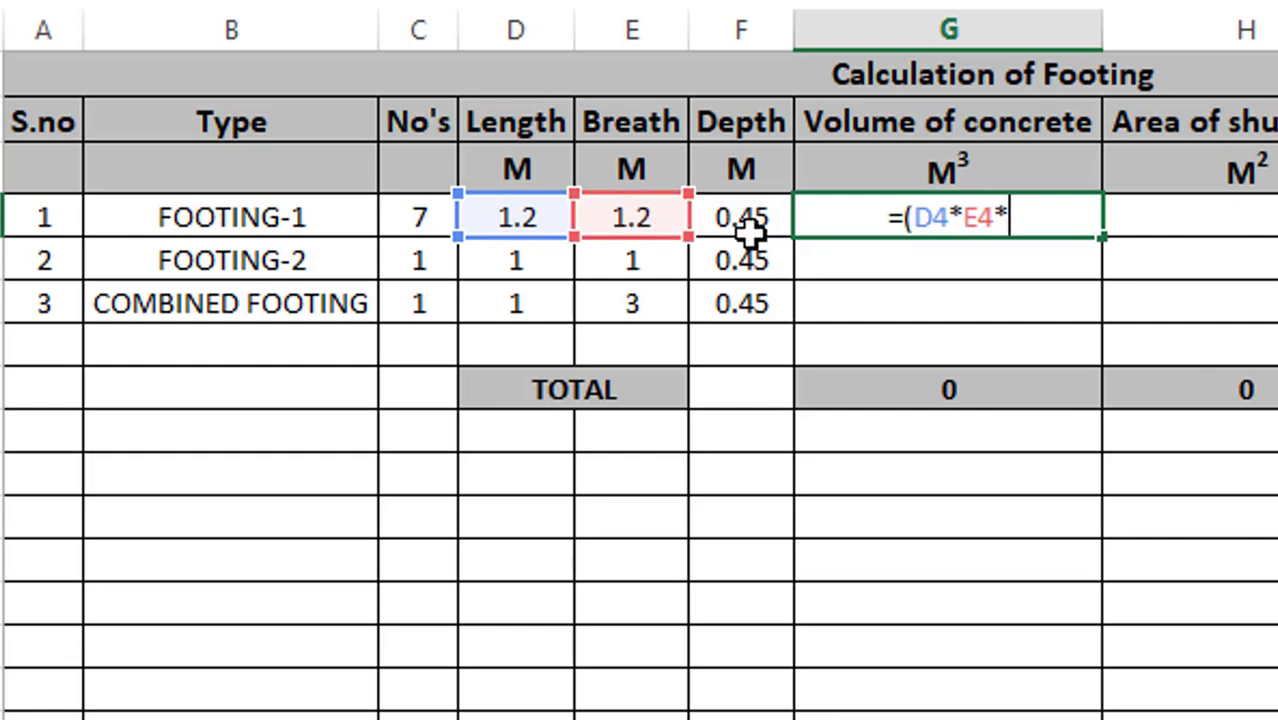
left_click(746, 226)
type(")")
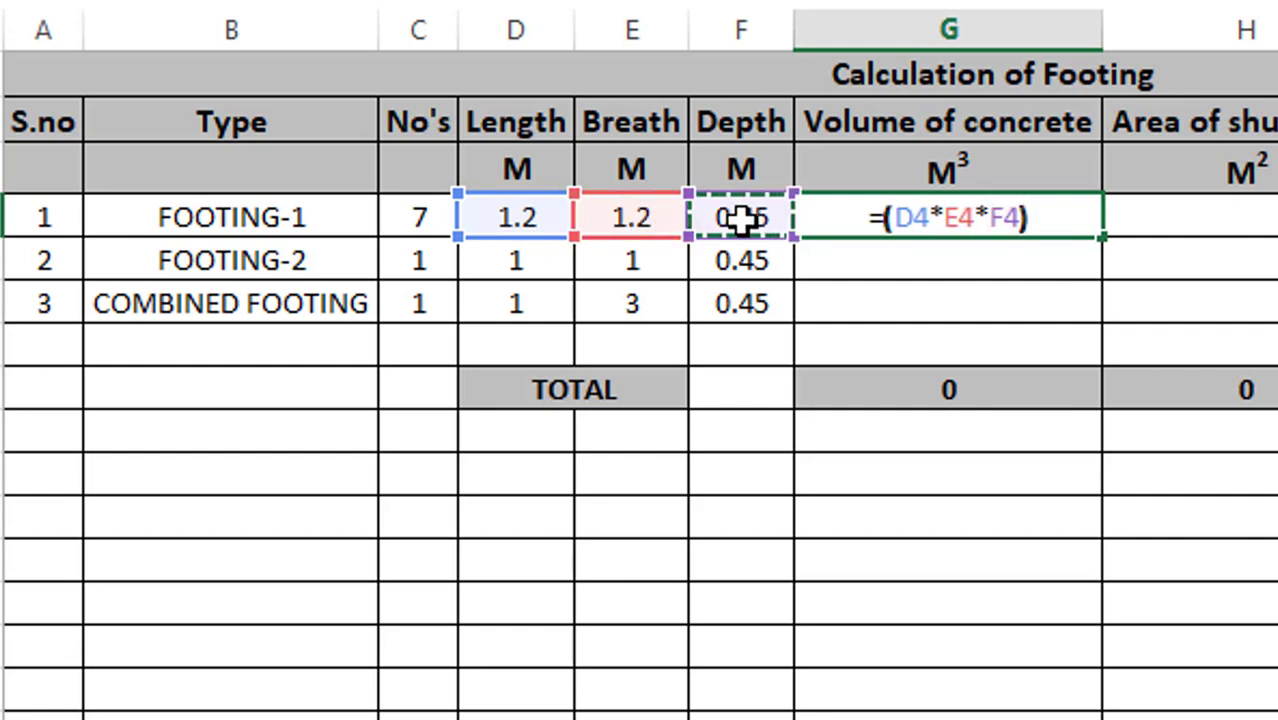
type("*")
left_click(434, 222)
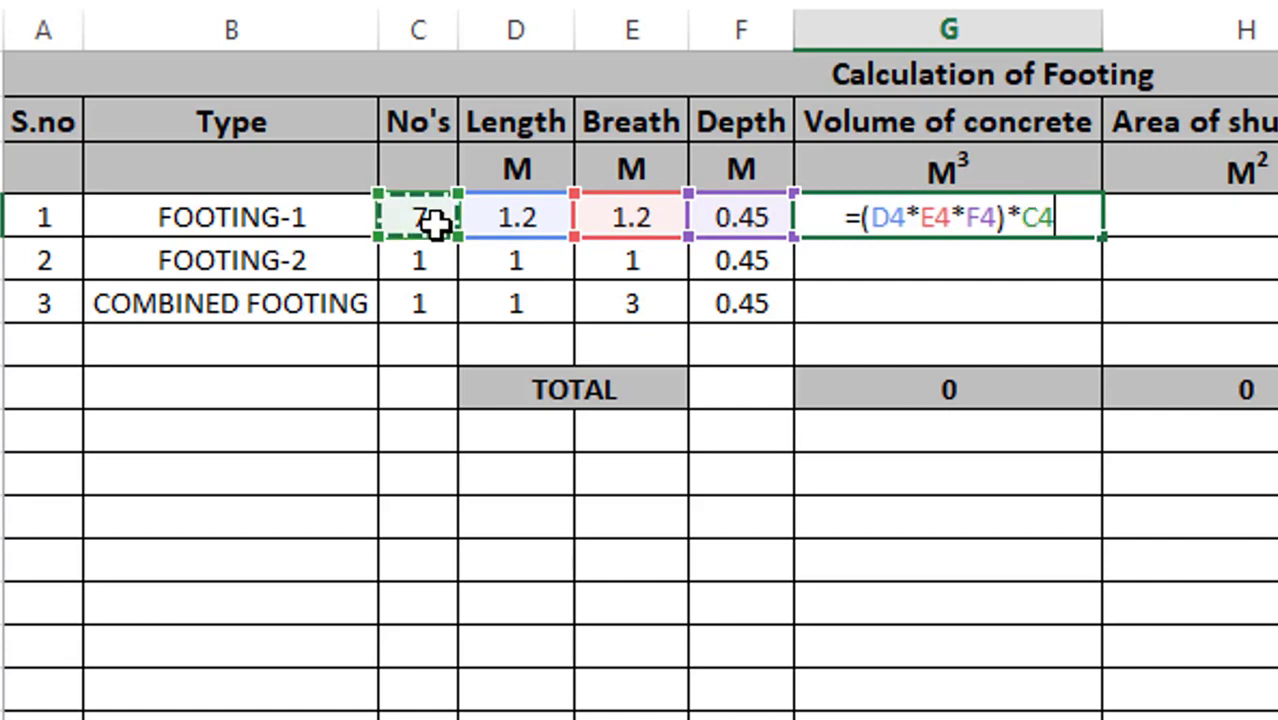
key("Return")
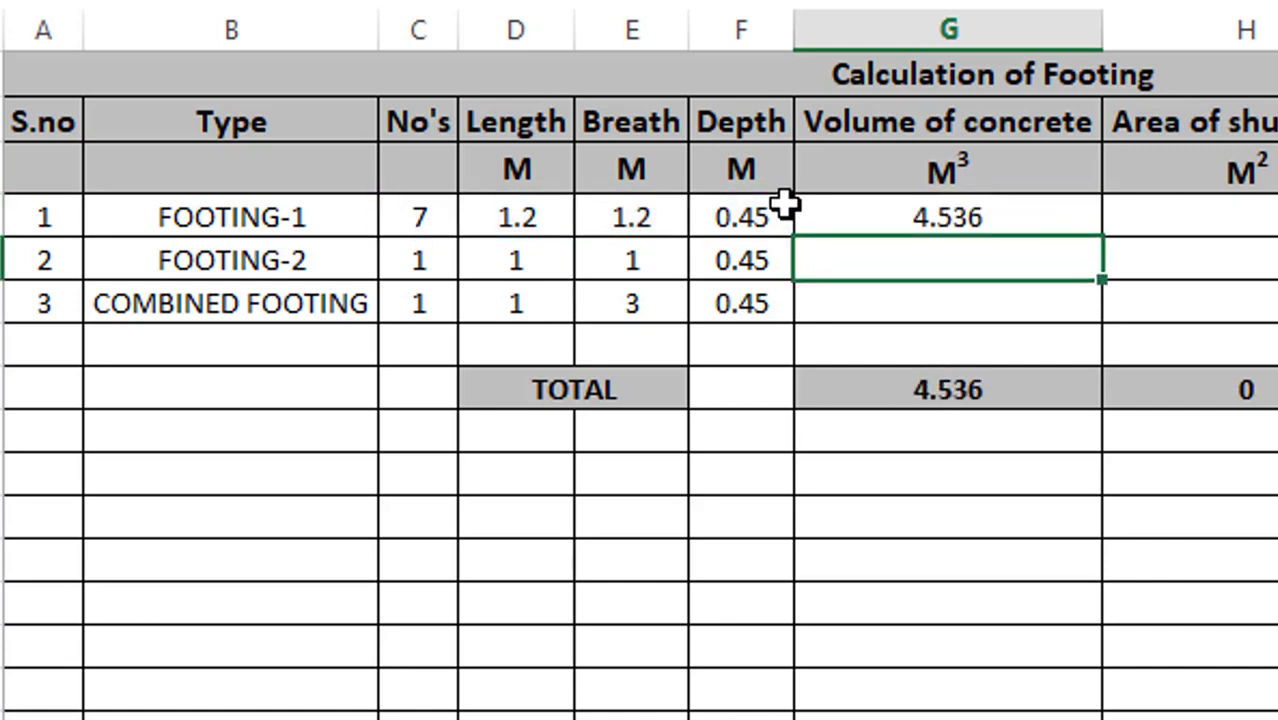
left_click(1068, 214)
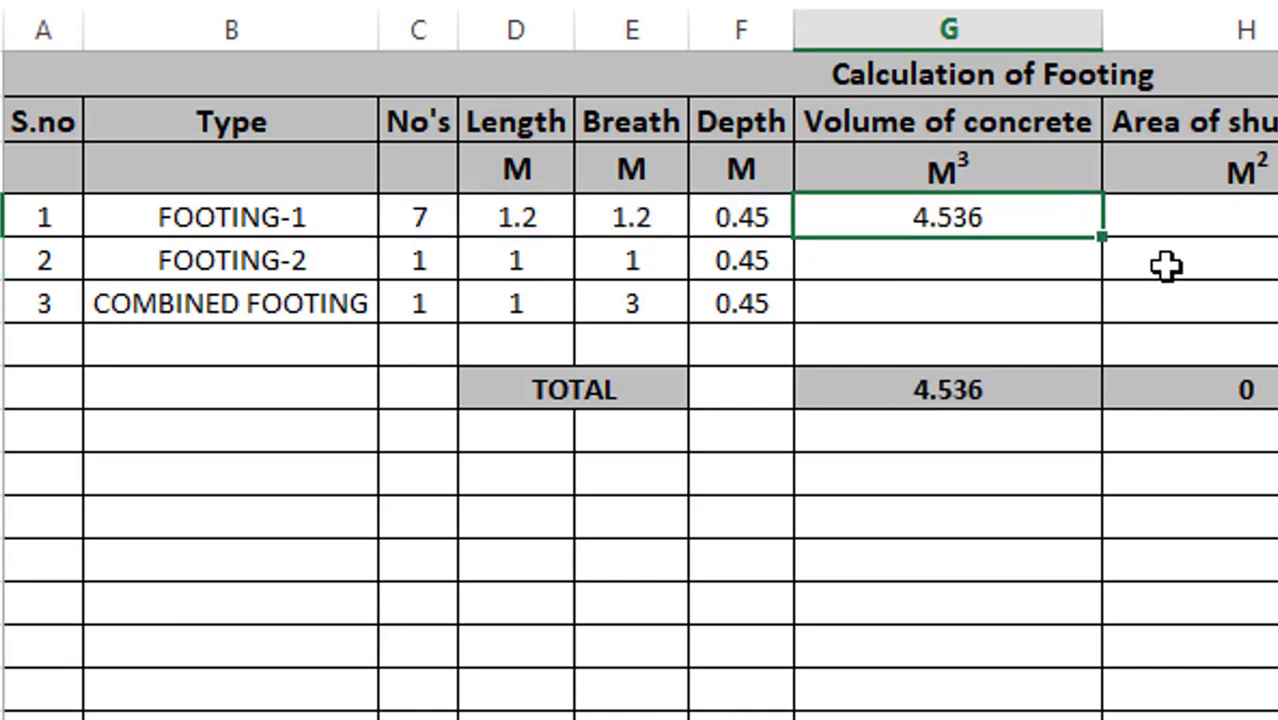
Enter ((D4+E4)*2*F4)*C4 in H4, giving FOOTING-1's shuttering area of 15.12
left_click(1187, 228)
type("=")
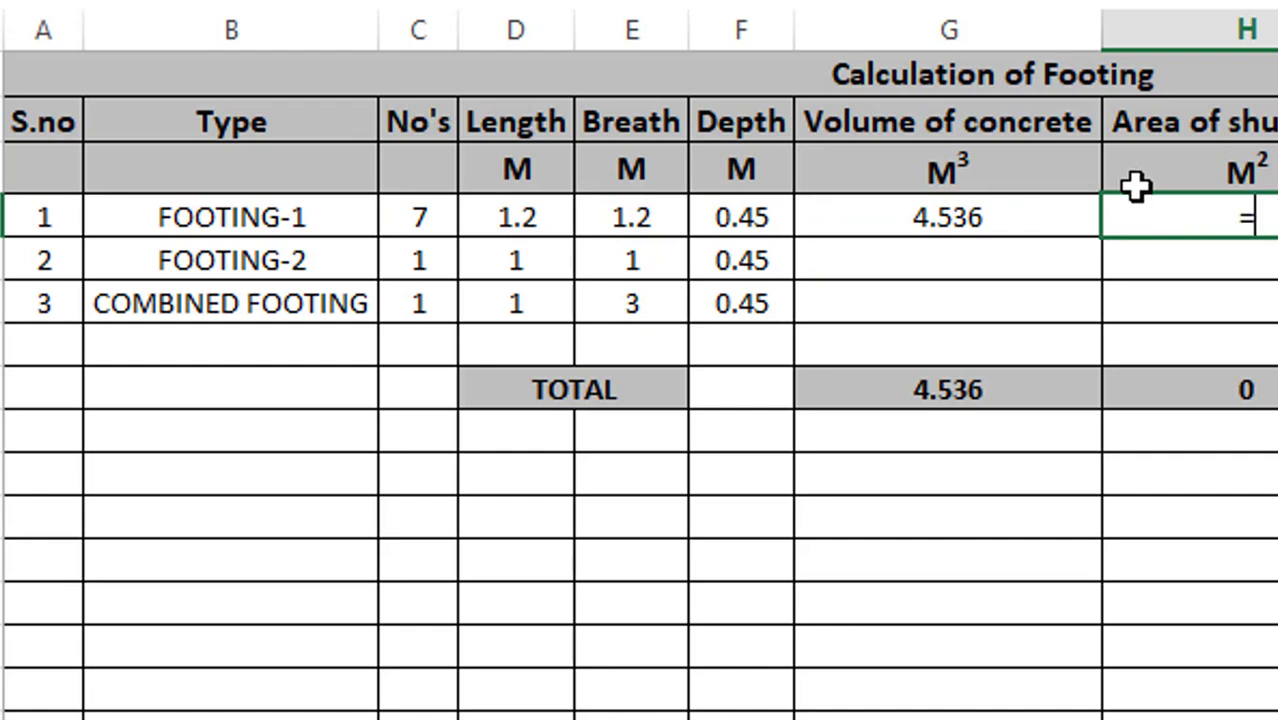
type("((")
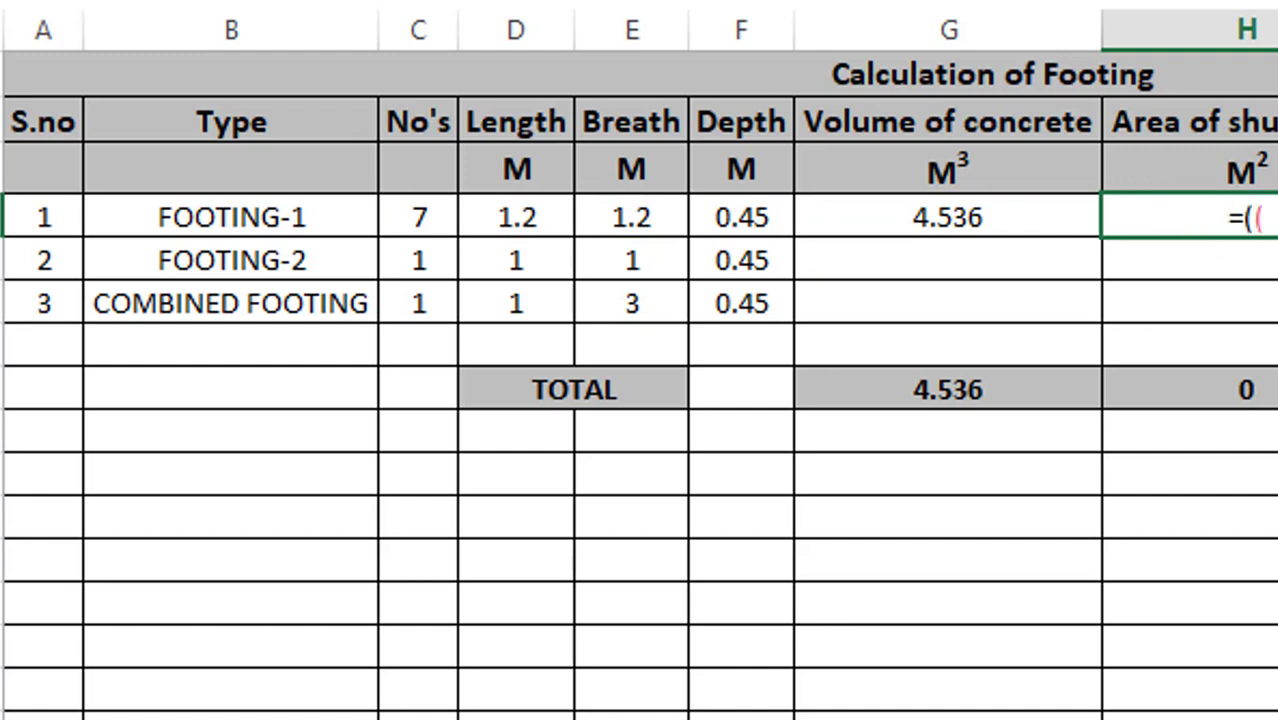
left_click(505, 220)
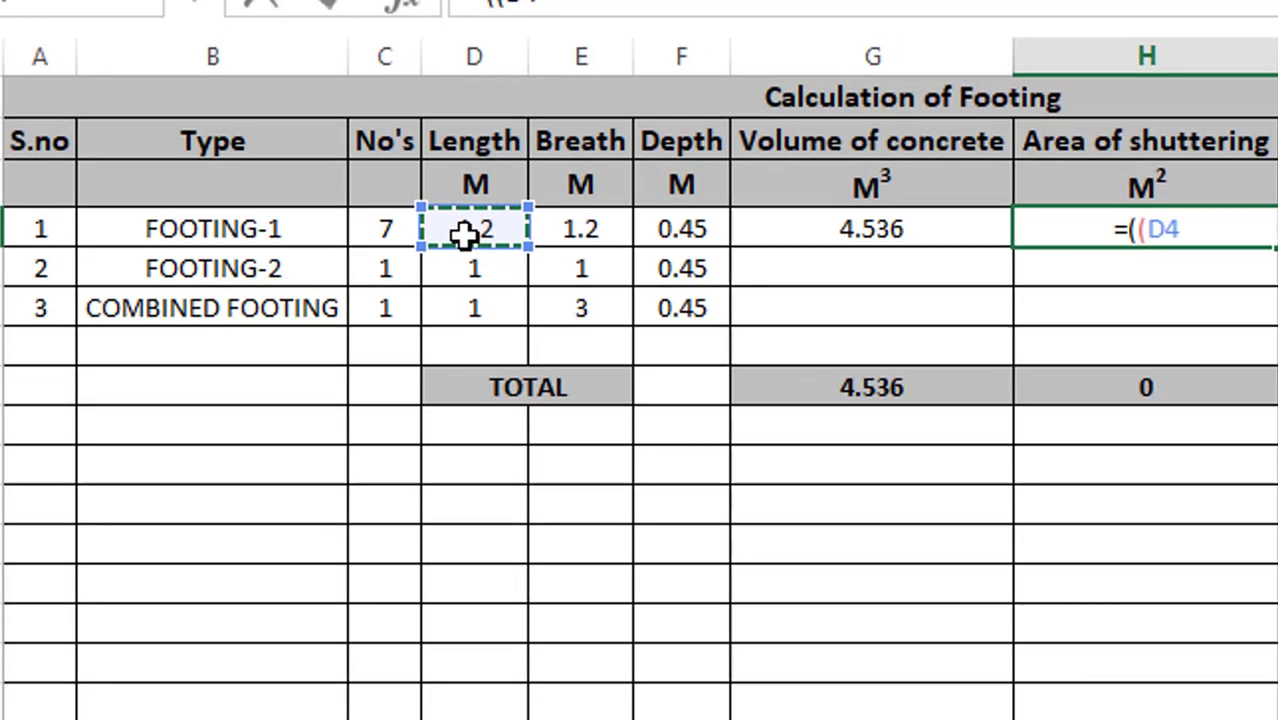
type("+")
left_click(530, 240)
type(")")
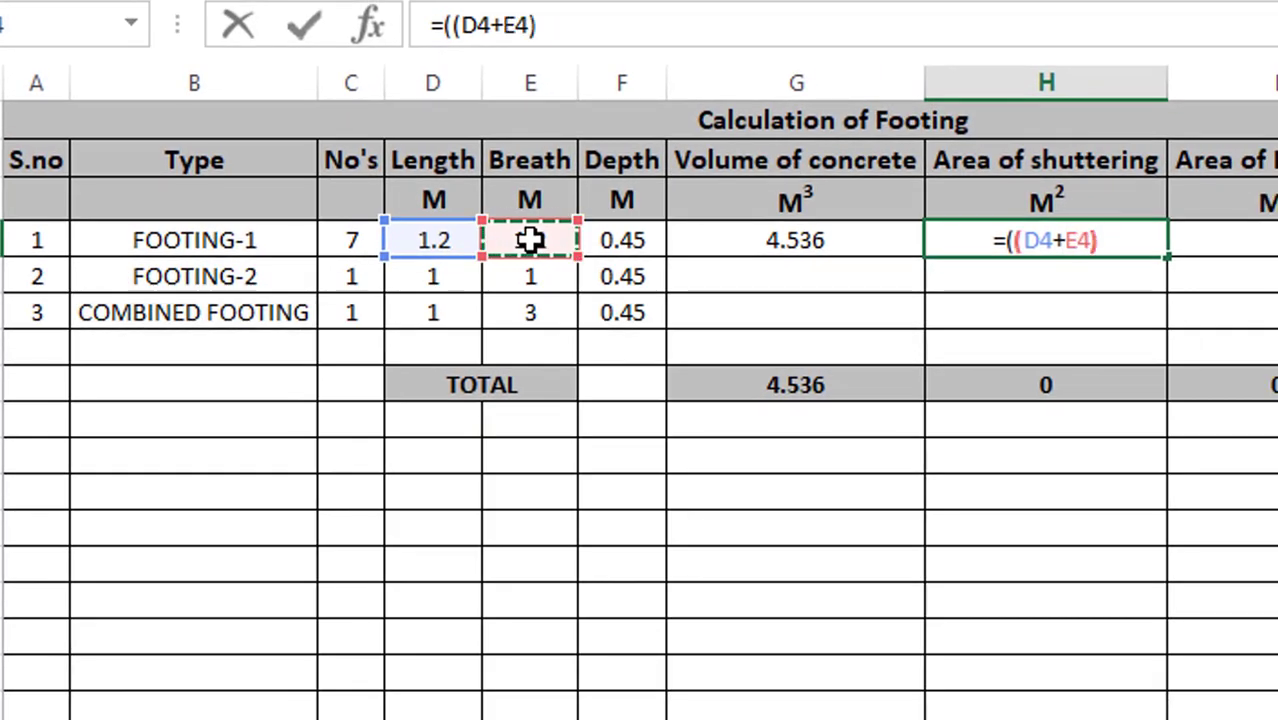
type("*2")
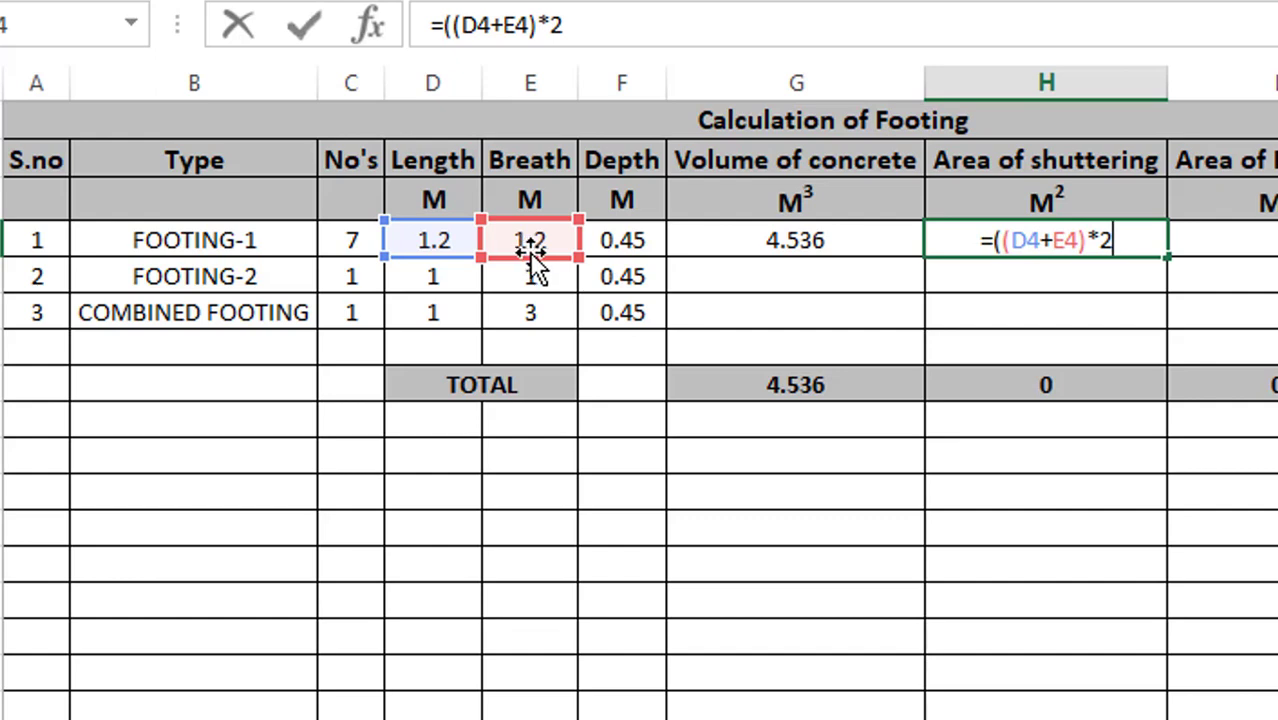
type("*")
left_click(622, 240)
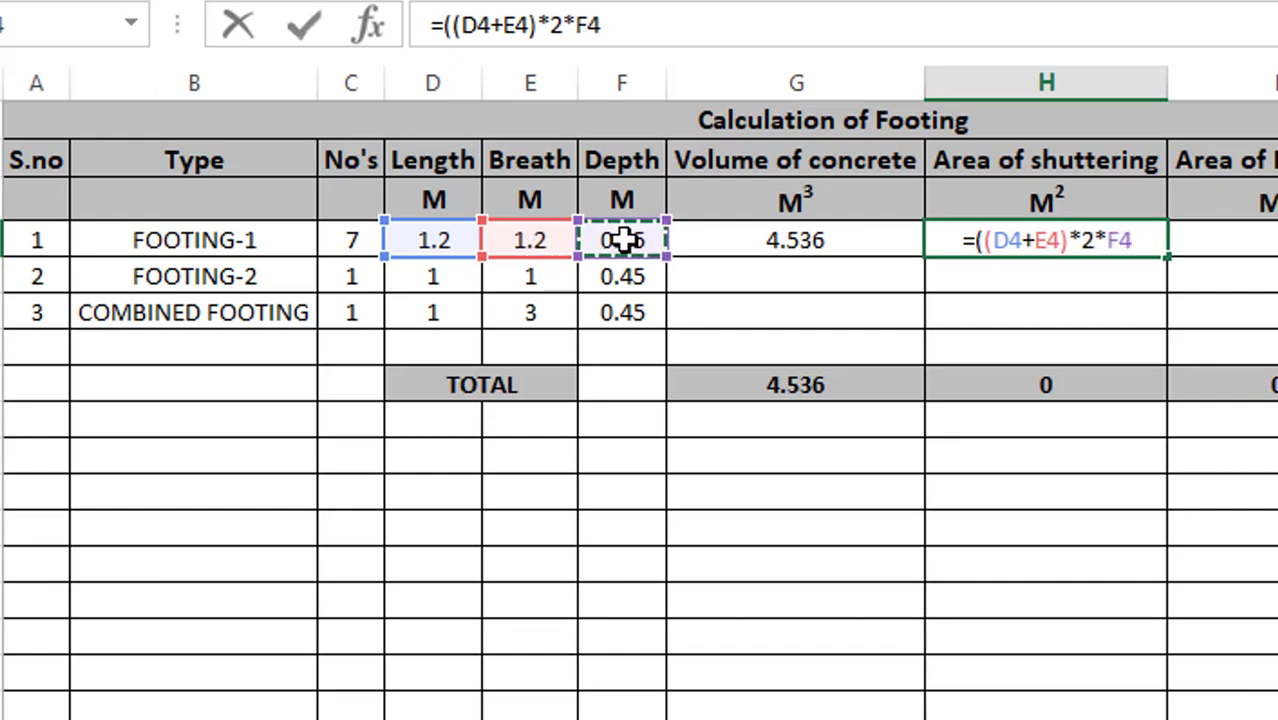
type(")*")
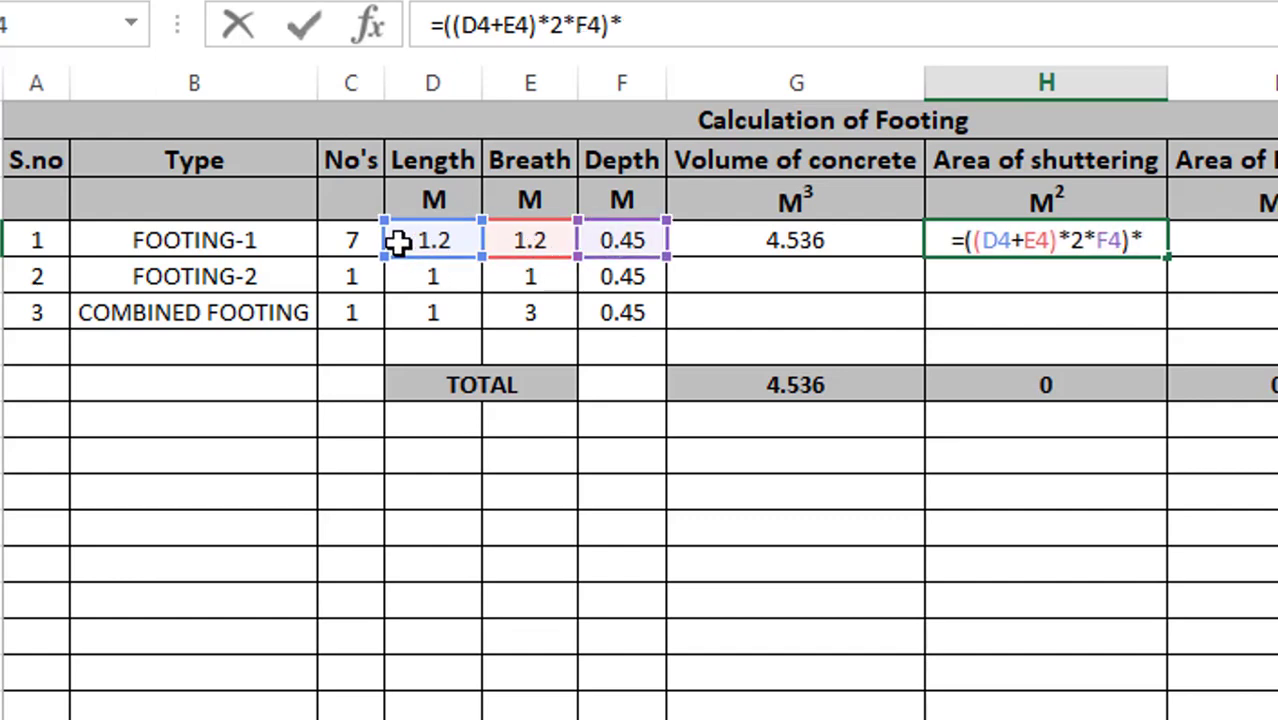
left_click(355, 237)
key("Return")
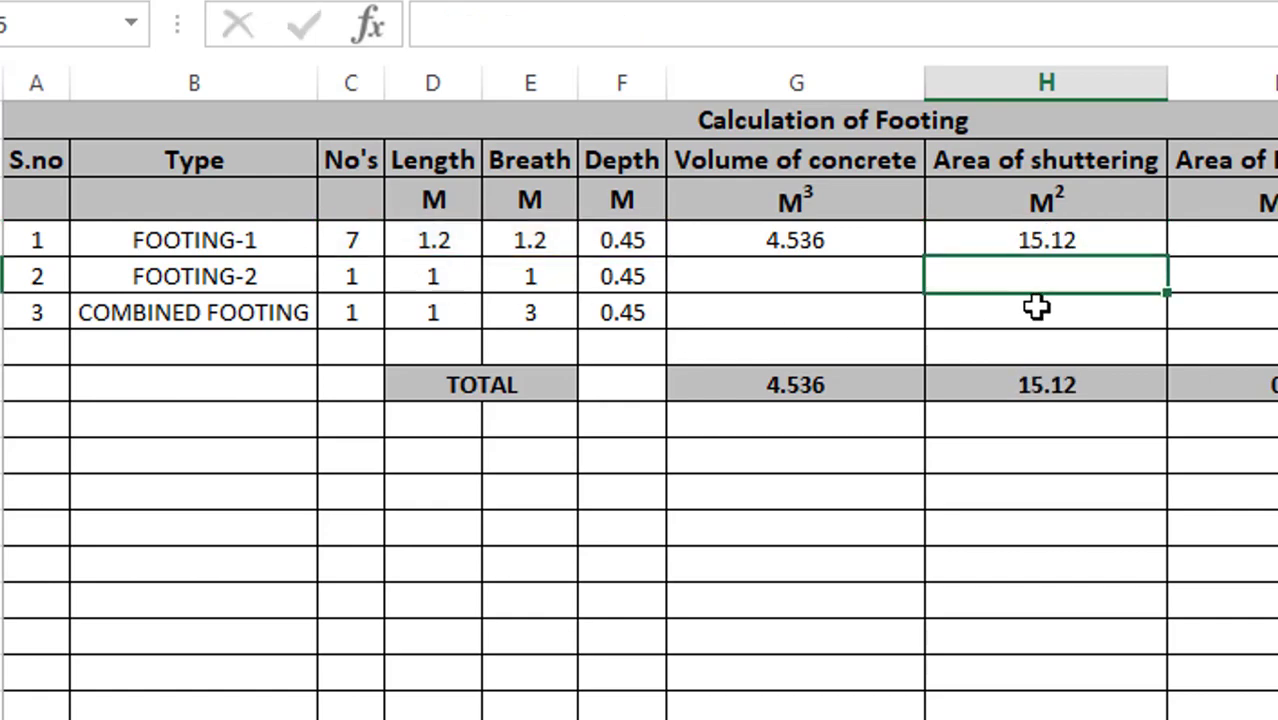
left_click(1057, 245)
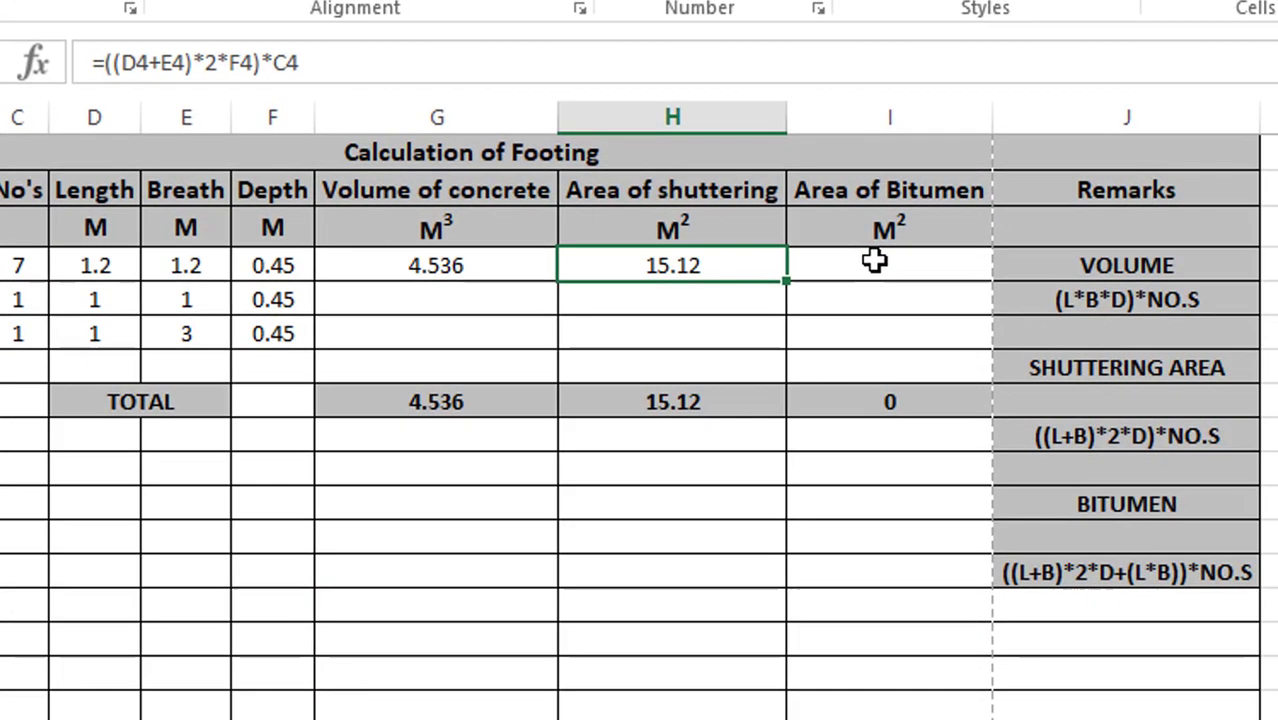
Start FOOTING-1's bitumen formula in I4 with the side term (D4+E4)*2*F4
left_click(1041, 252)
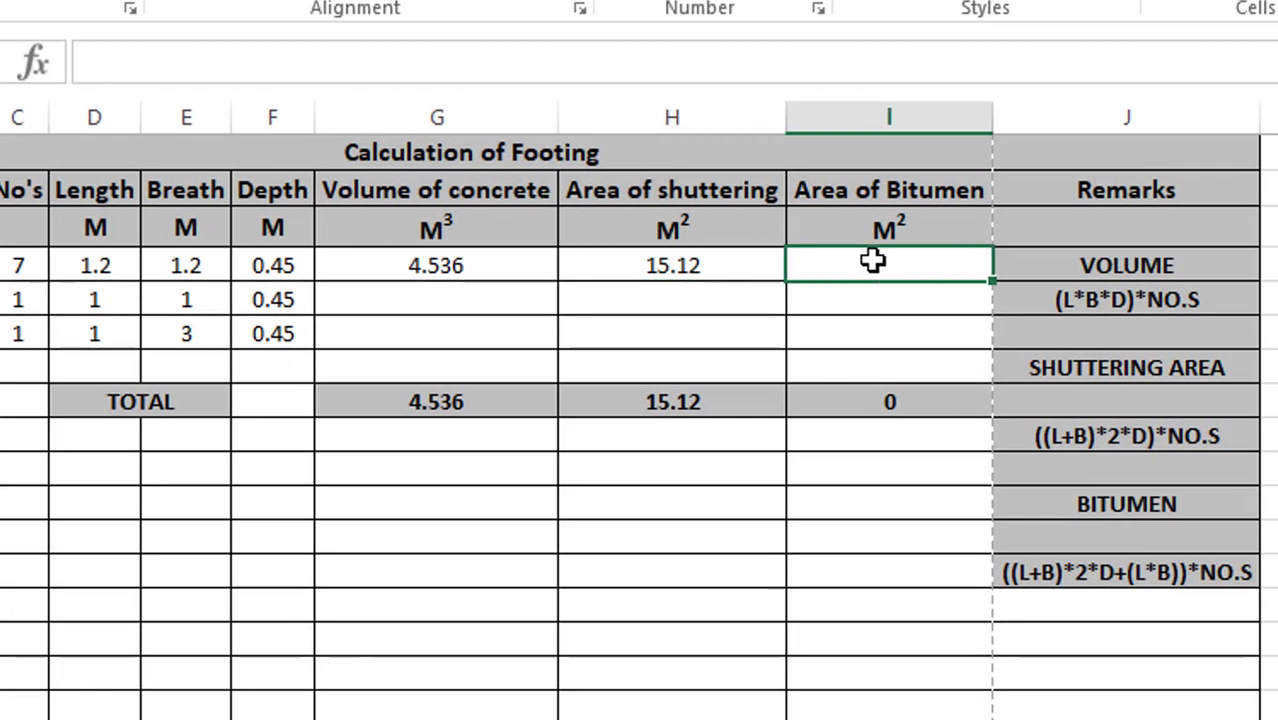
type("=((")
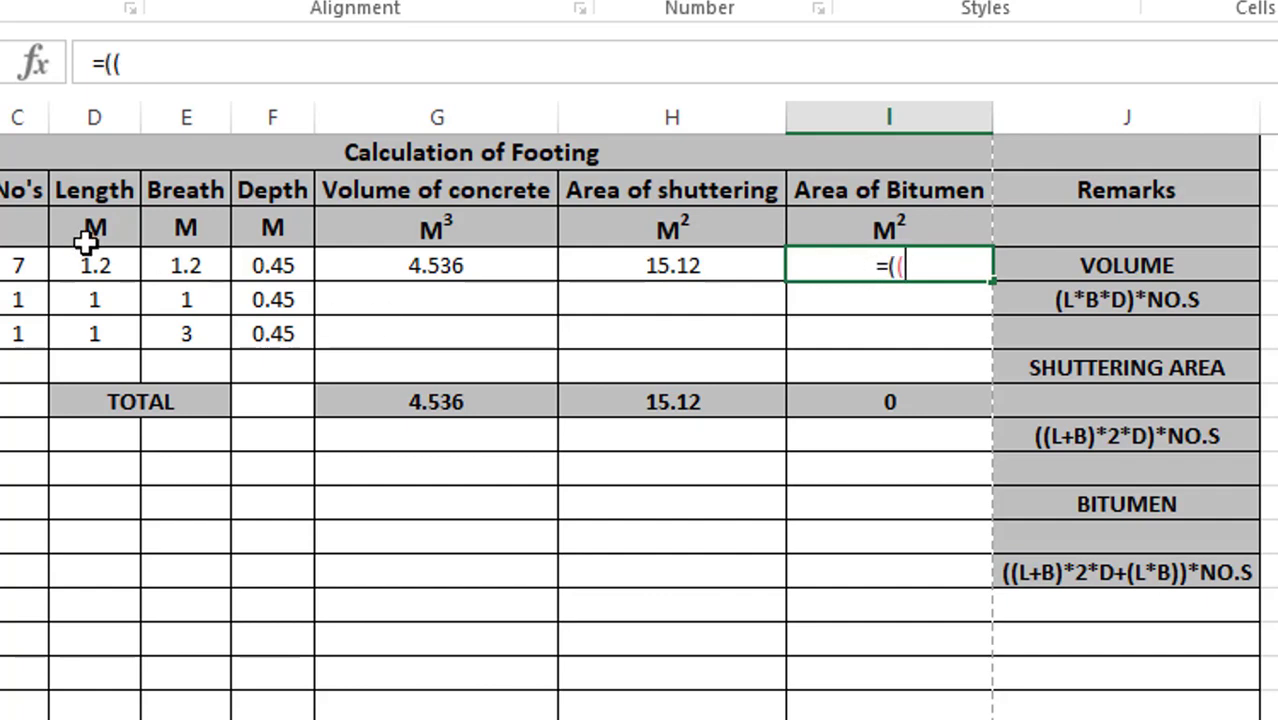
left_click(94, 265)
type("+")
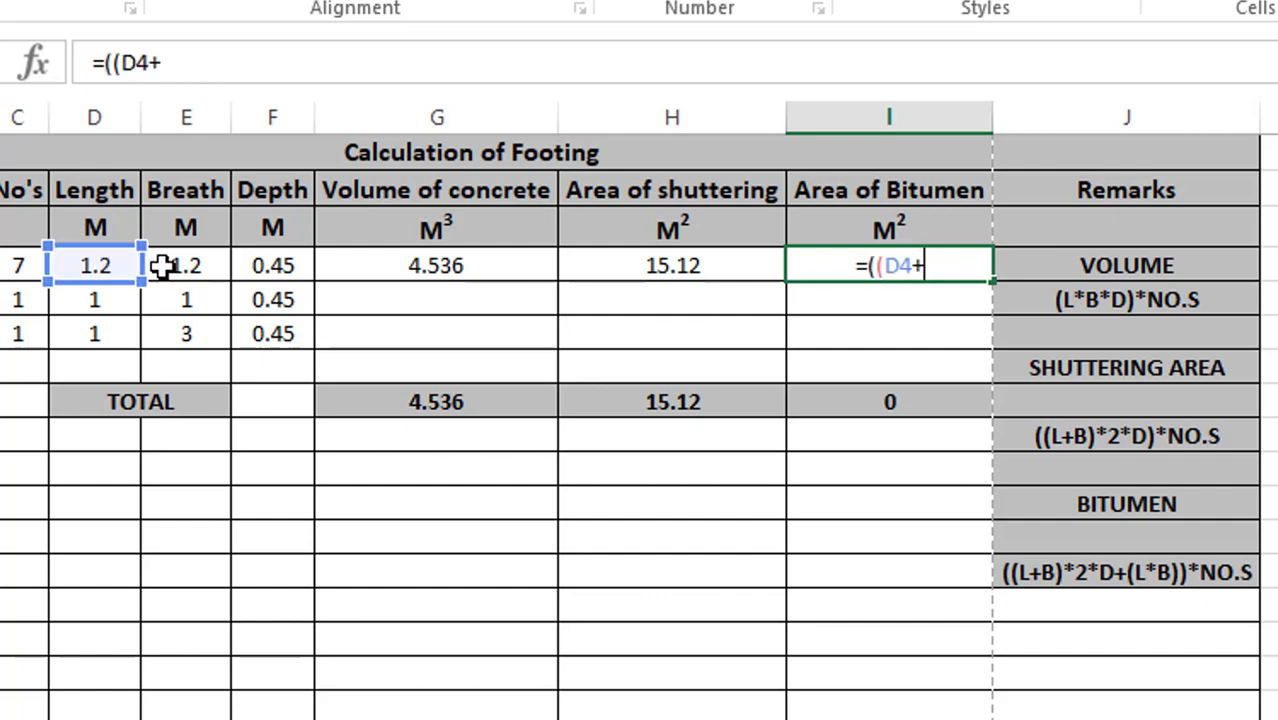
left_click(160, 265)
type(")")
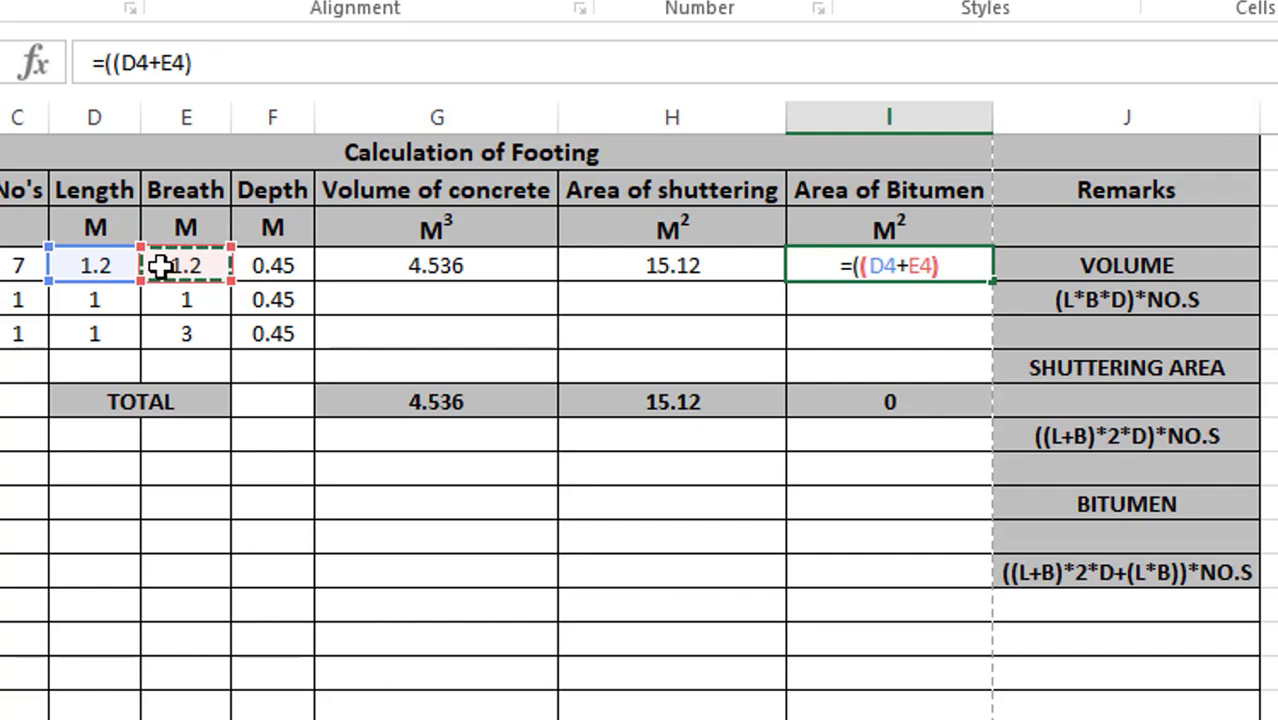
type("*2*")
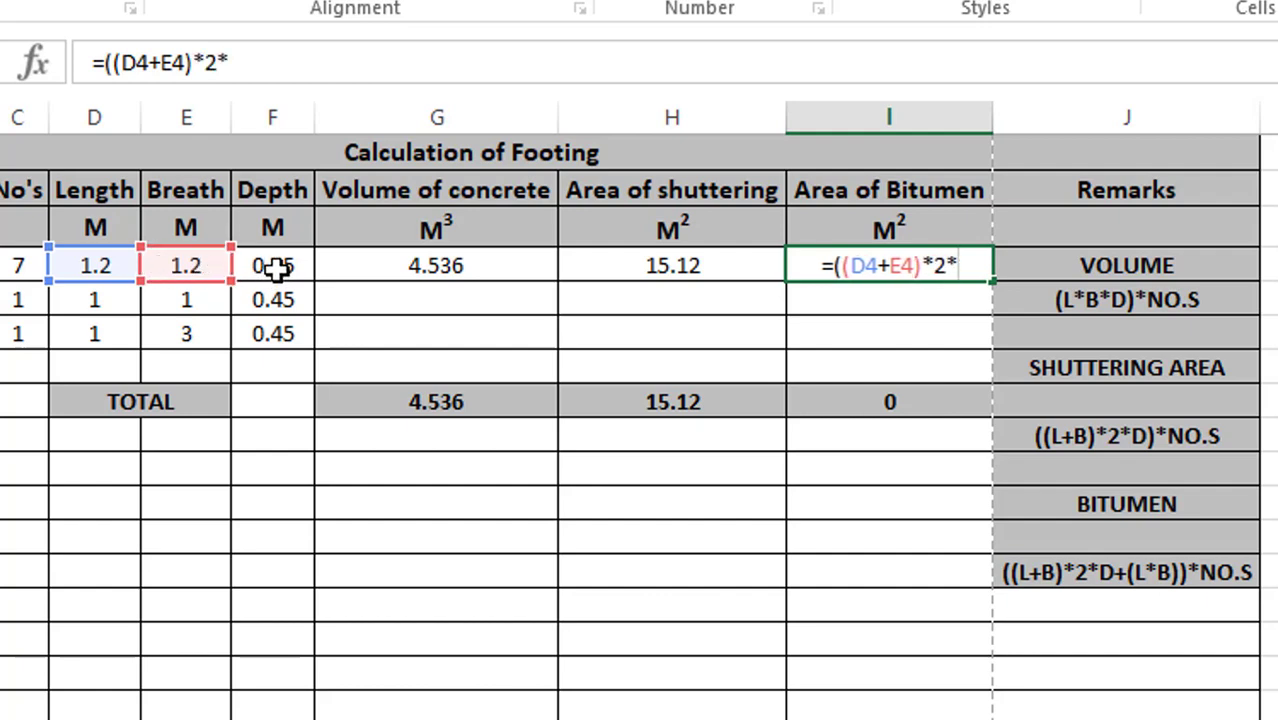
left_click(275, 267)
Add the base area (D4*E4) and multiply by count C4, giving 25.2
type("+")
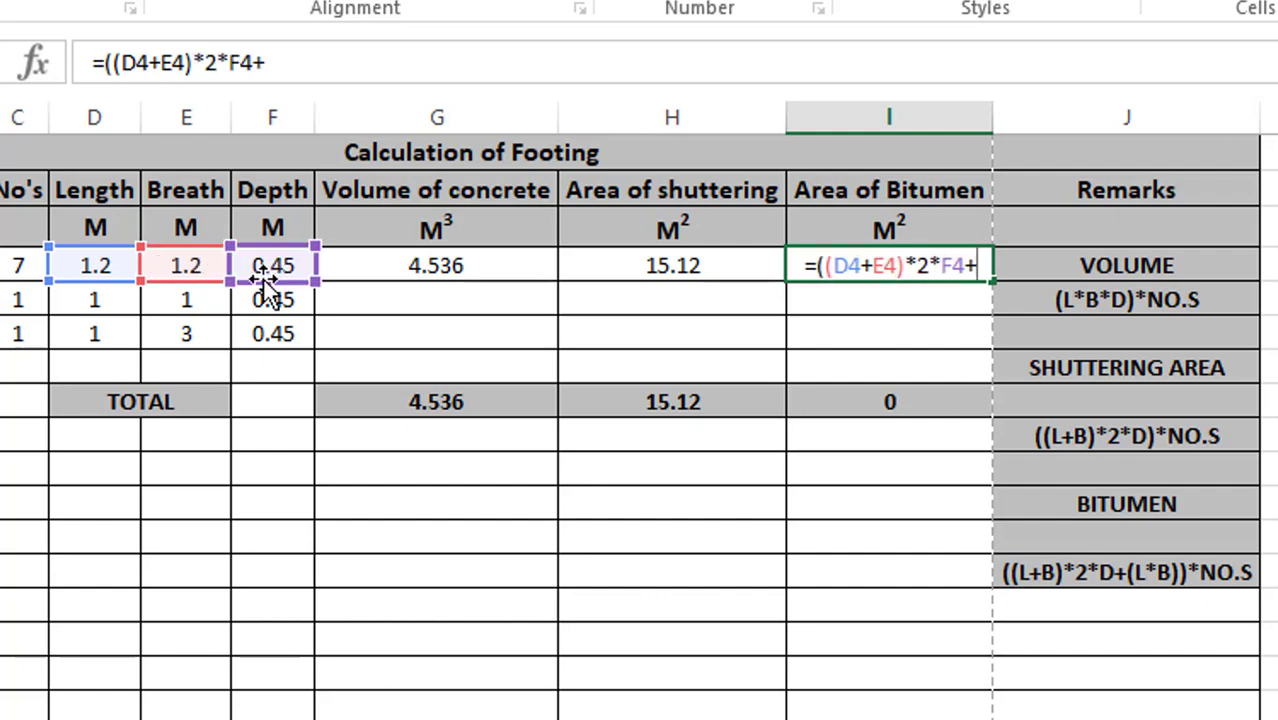
type("(")
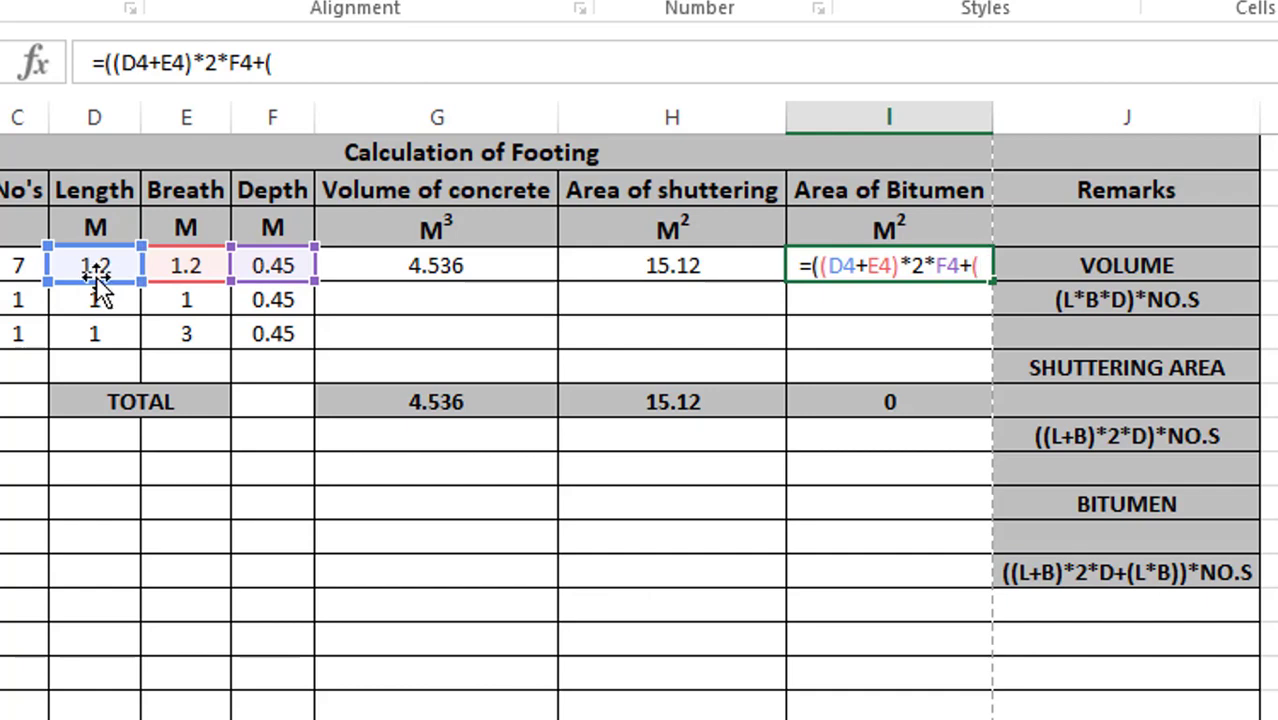
left_click(98, 266)
type("*")
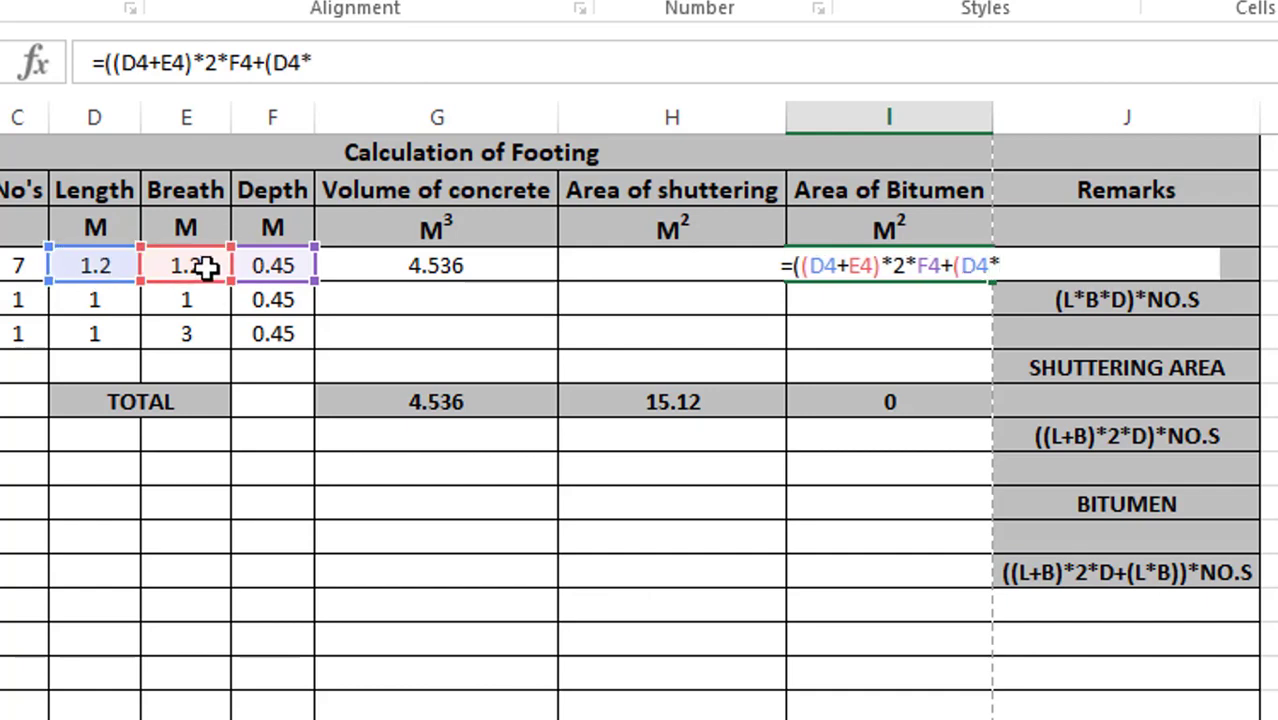
left_click(207, 266)
type(")")
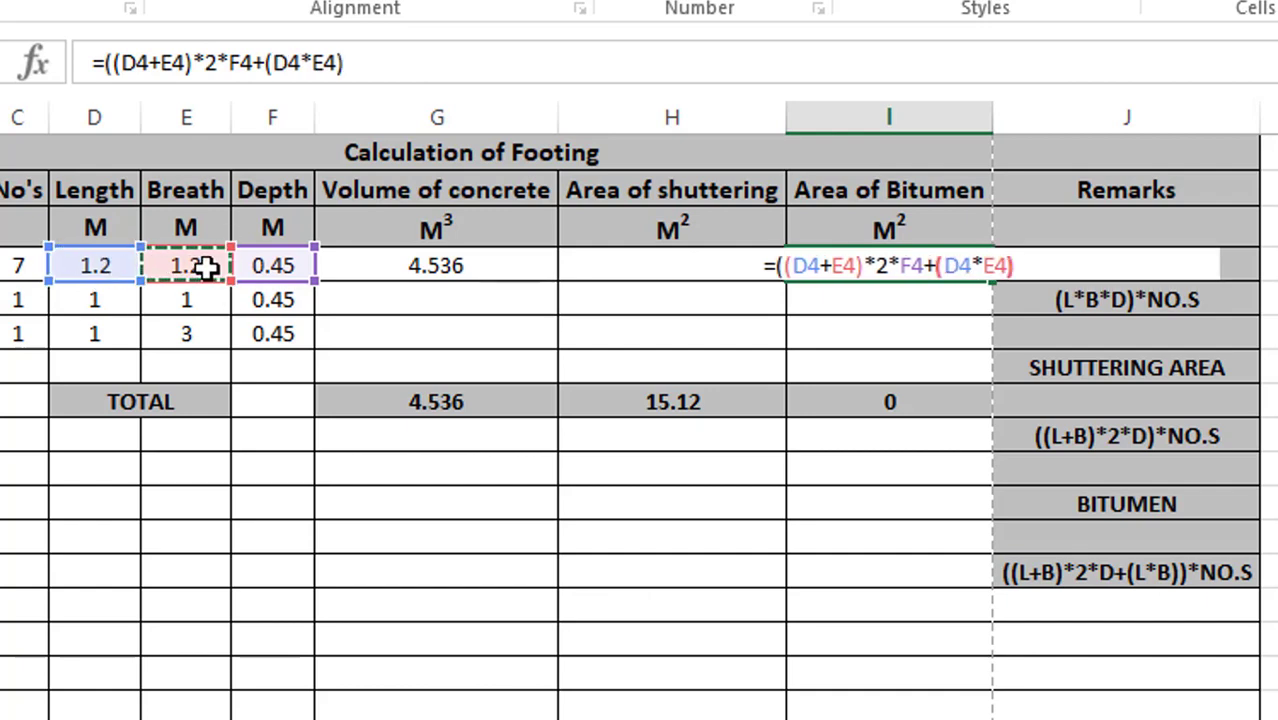
type(")*")
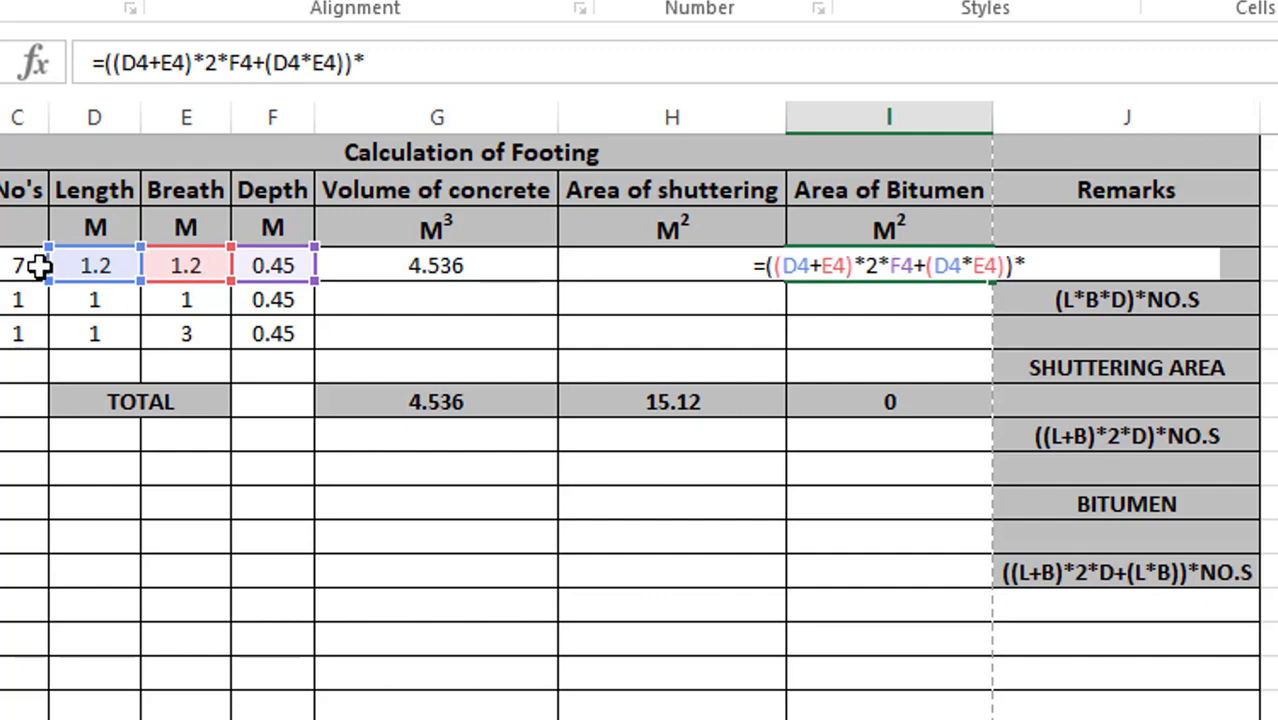
left_click(22, 262)
key("Return")
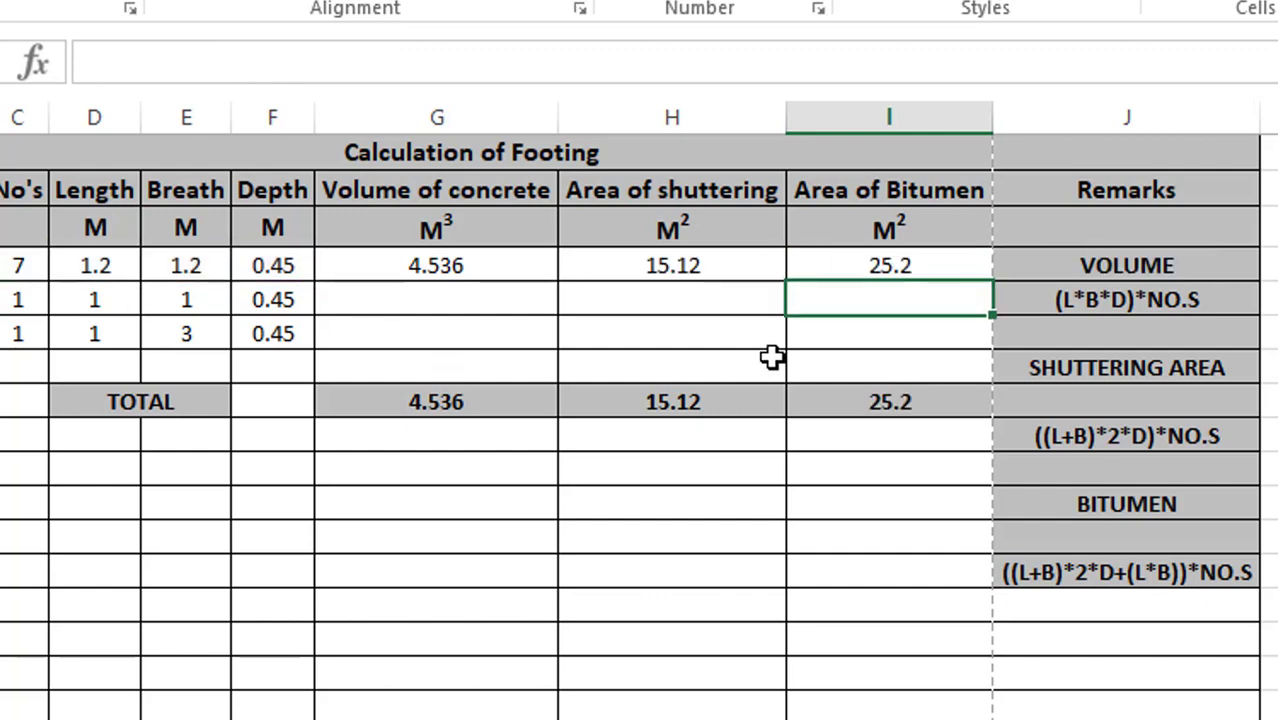
Fill the G4:I4 formulas down to the FOOTING-2 and COMBINED FOOTING rows
left_click(525, 290)
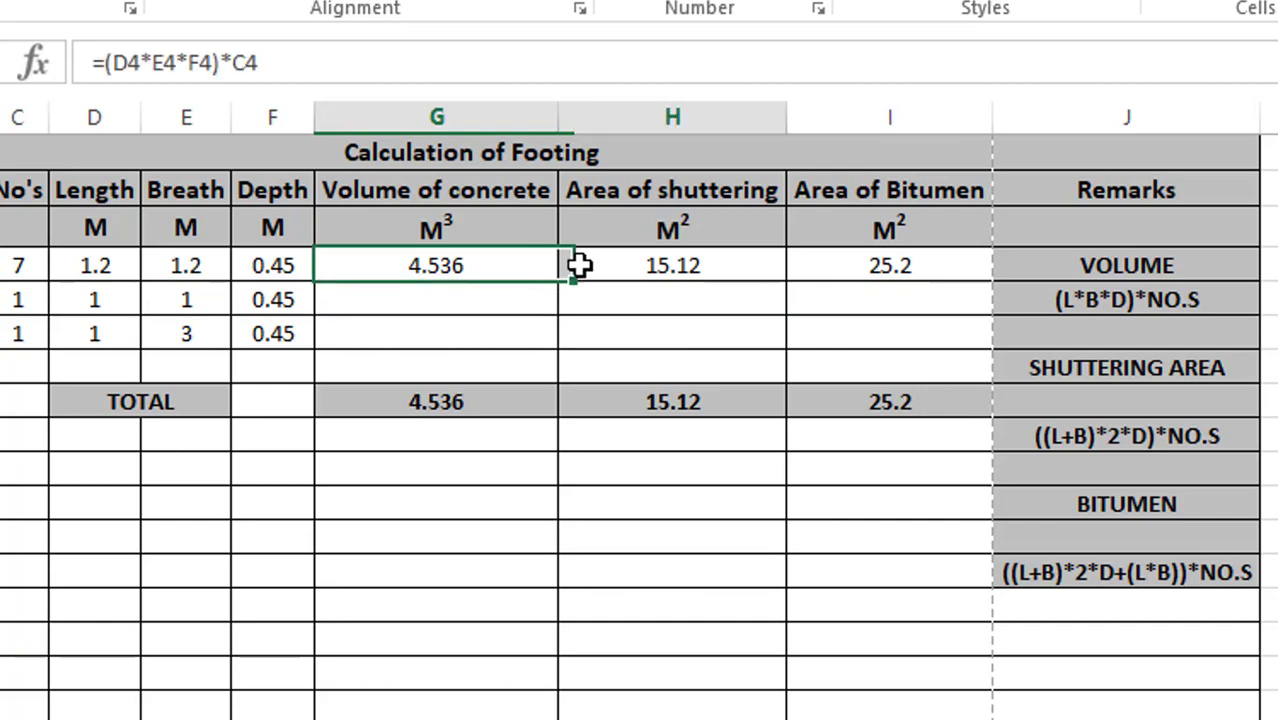
left_click_drag(542, 266, 856, 263)
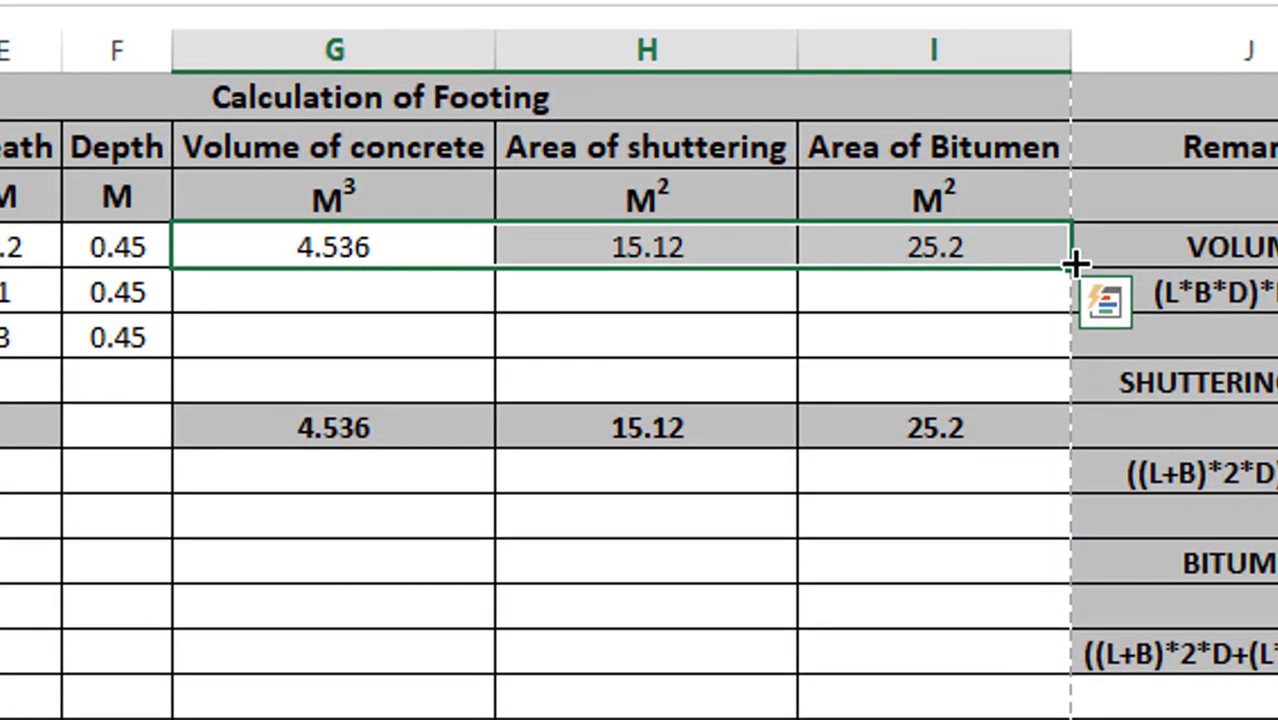
mouse_move(1057, 269)
left_mouse_down()
mouse_move(1060, 356)
mouse_move(1073, 356)
left_mouse_up()
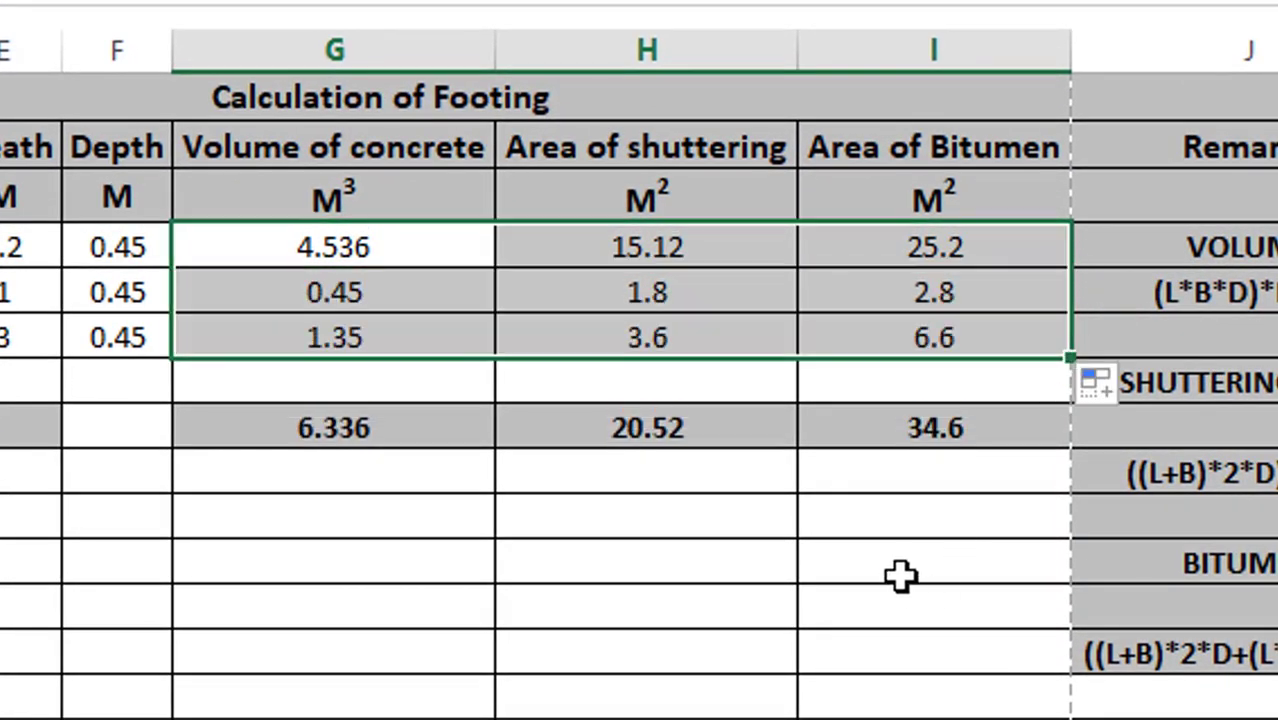
left_click(899, 577)
Check the totals: volume 6.336, shuttering =SUM(H4:H6) 20.52, bitumen 34.6
left_click(344, 424)
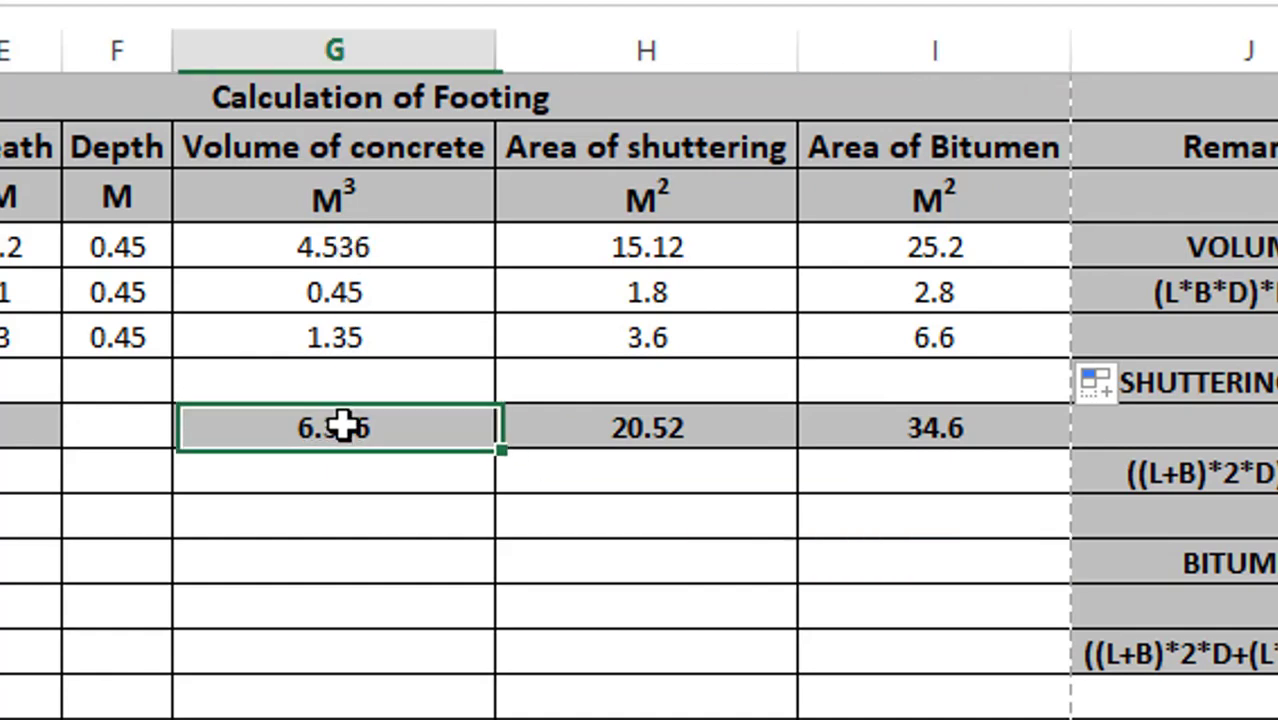
double_click(708, 440)
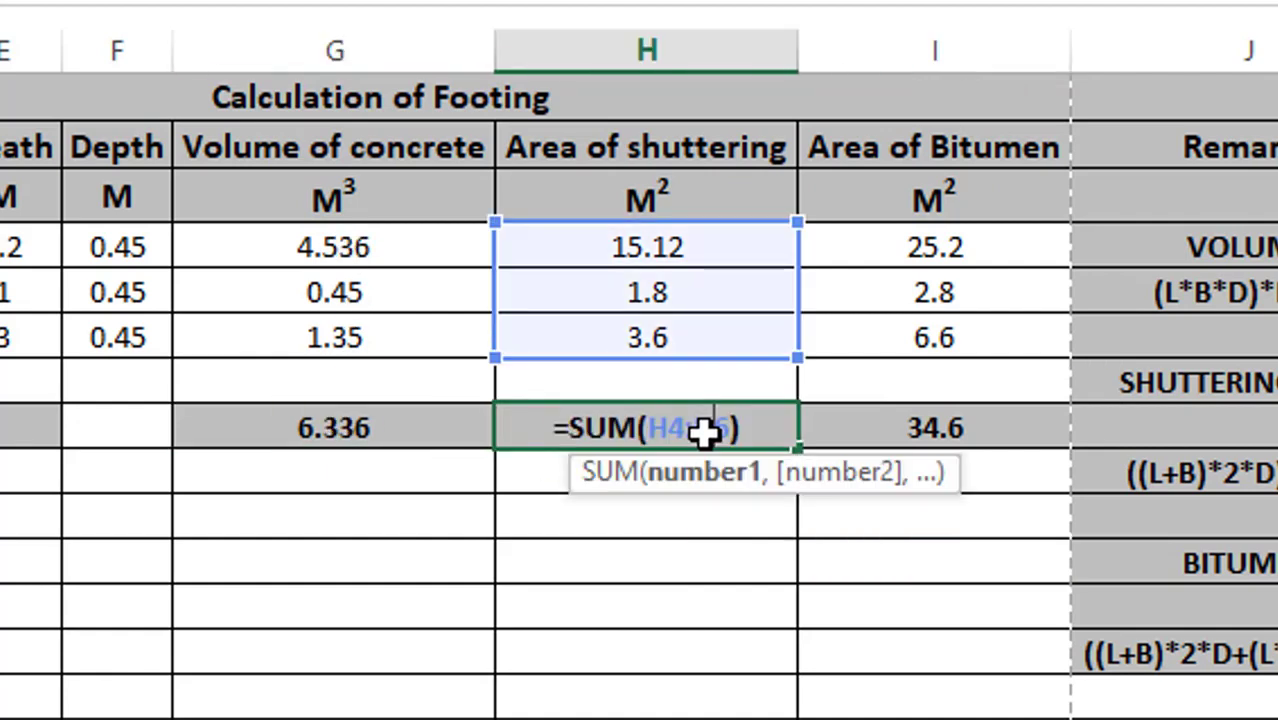
left_click(935, 427)
left_click(934, 716)
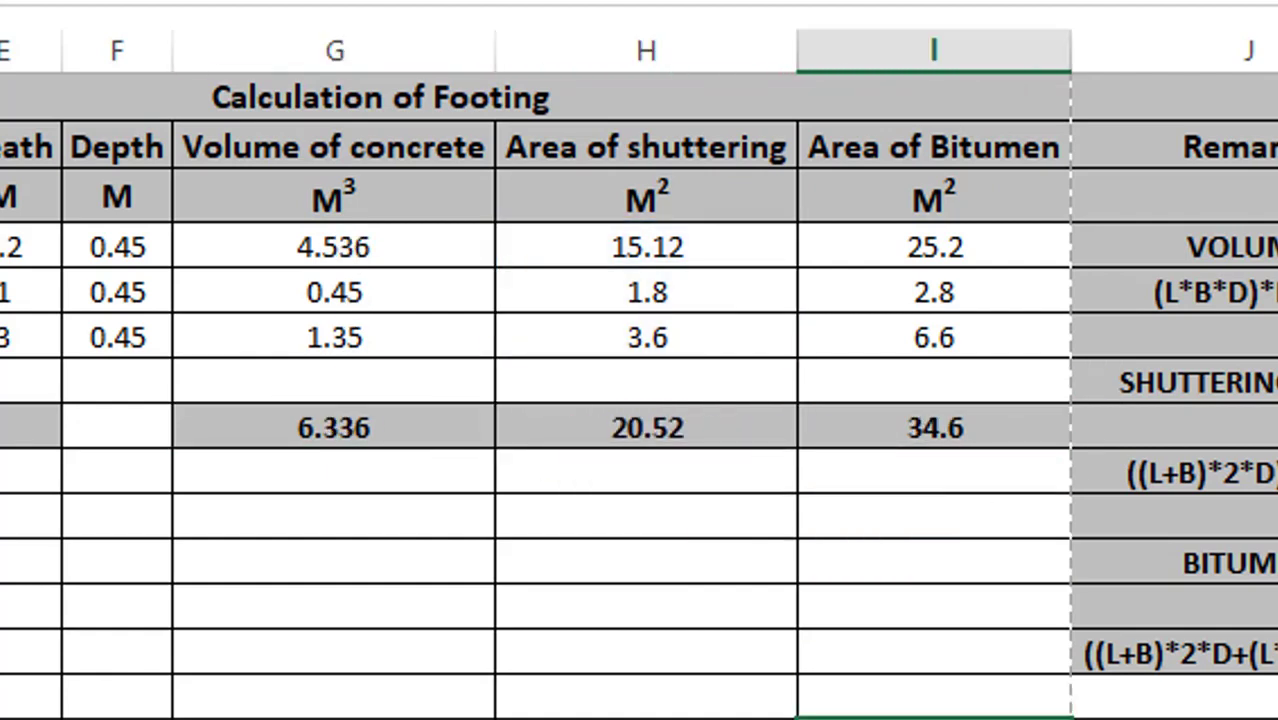